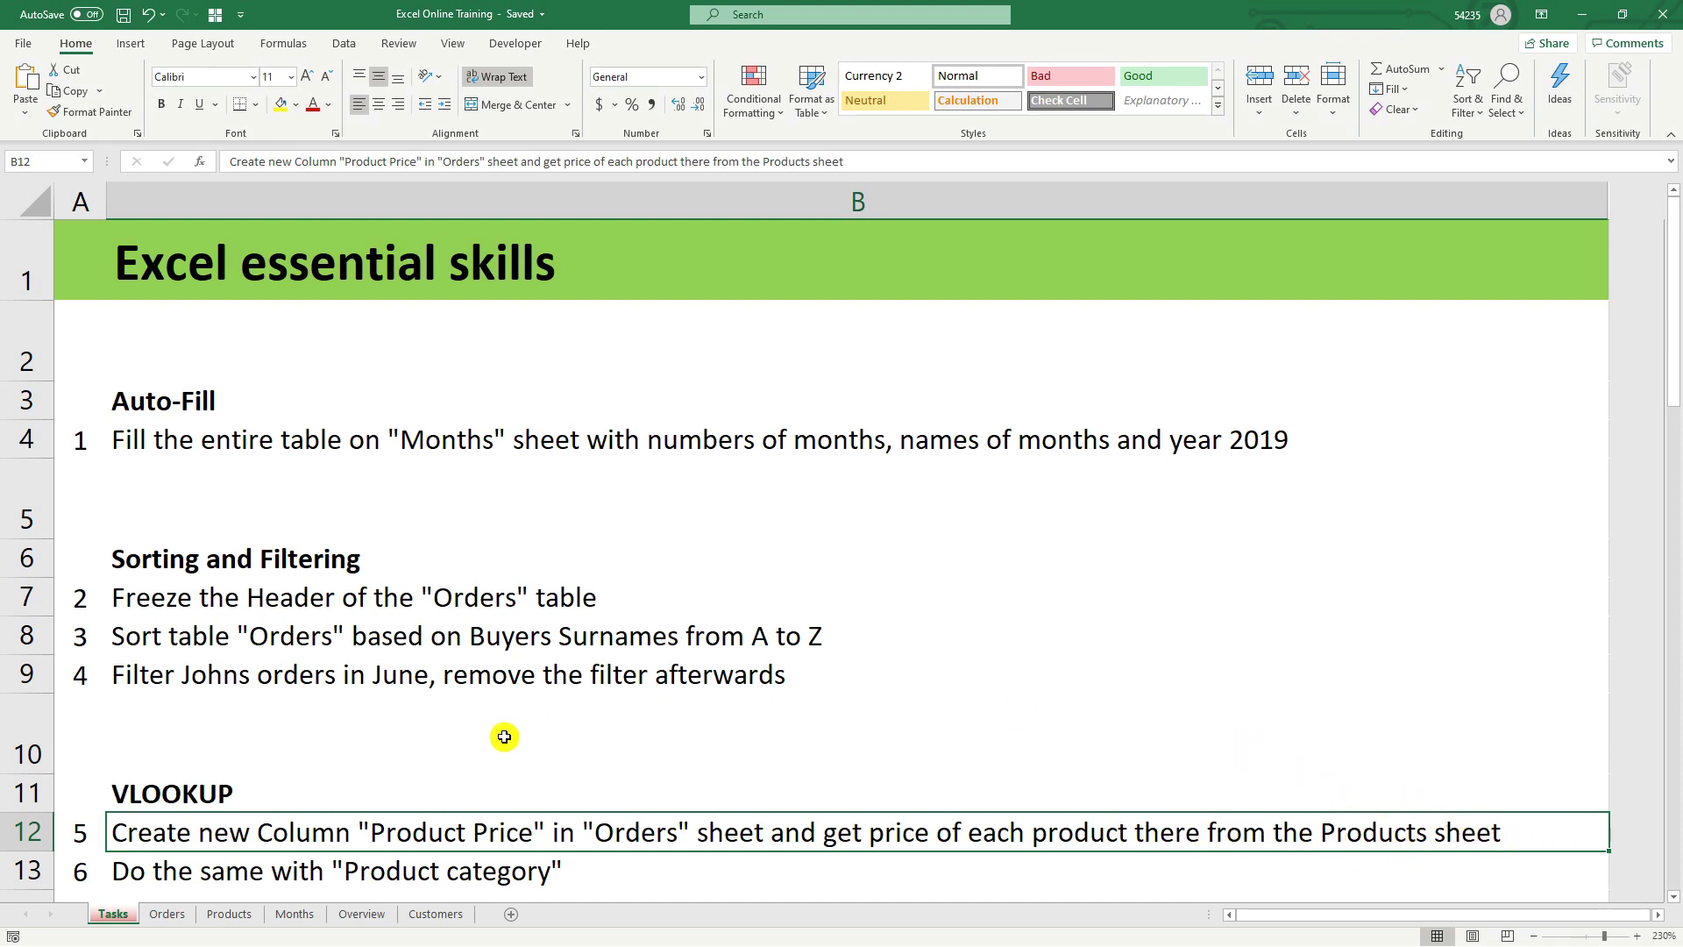
Open the Orders sheet with its buyers, purchase dates, products and amounts.
{"action": "left_click", "coordinate": [166, 913]}
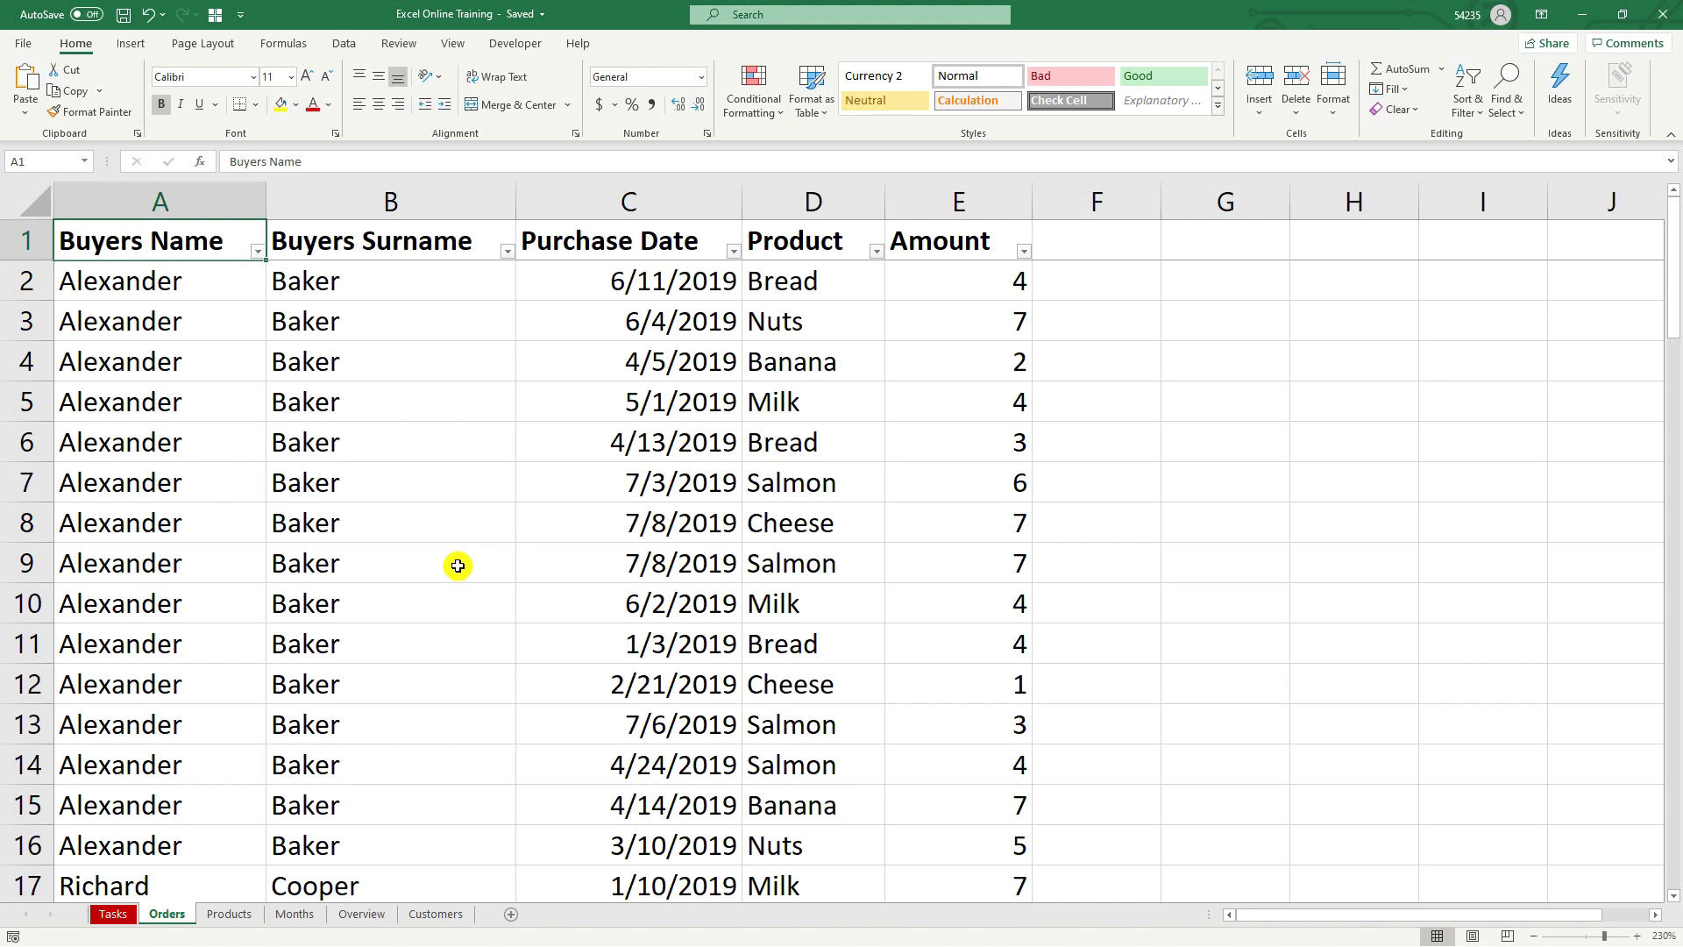
{"action": "left_click", "coordinate": [229, 913]}
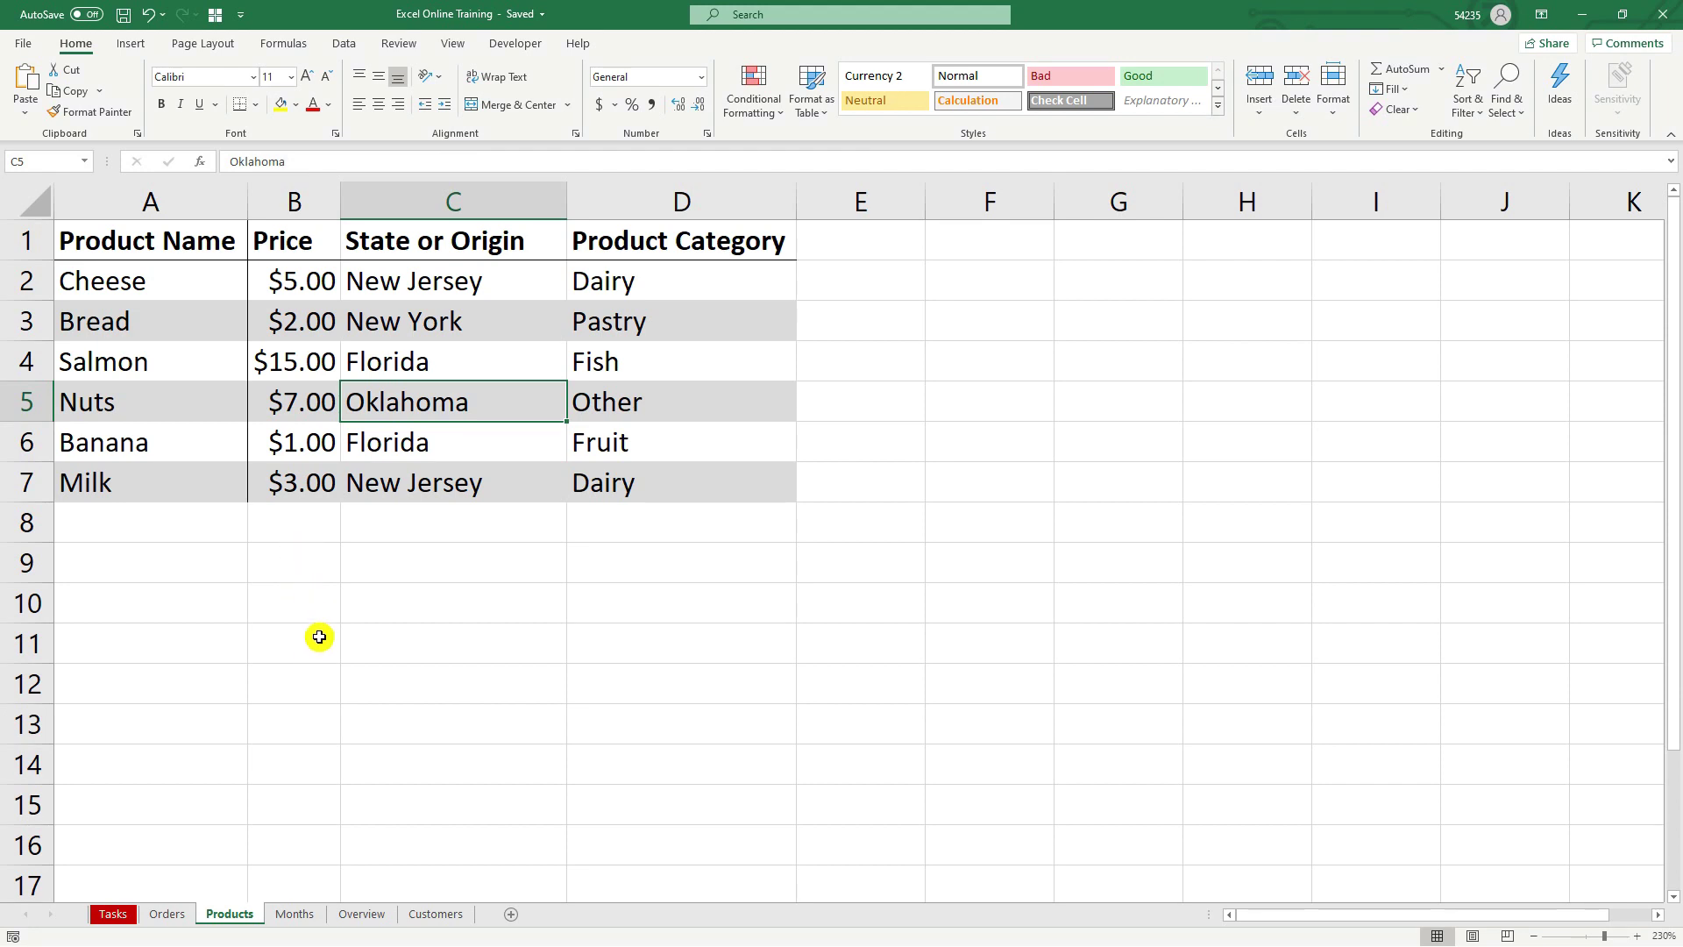
{"action": "left_click", "coordinate": [167, 913]}
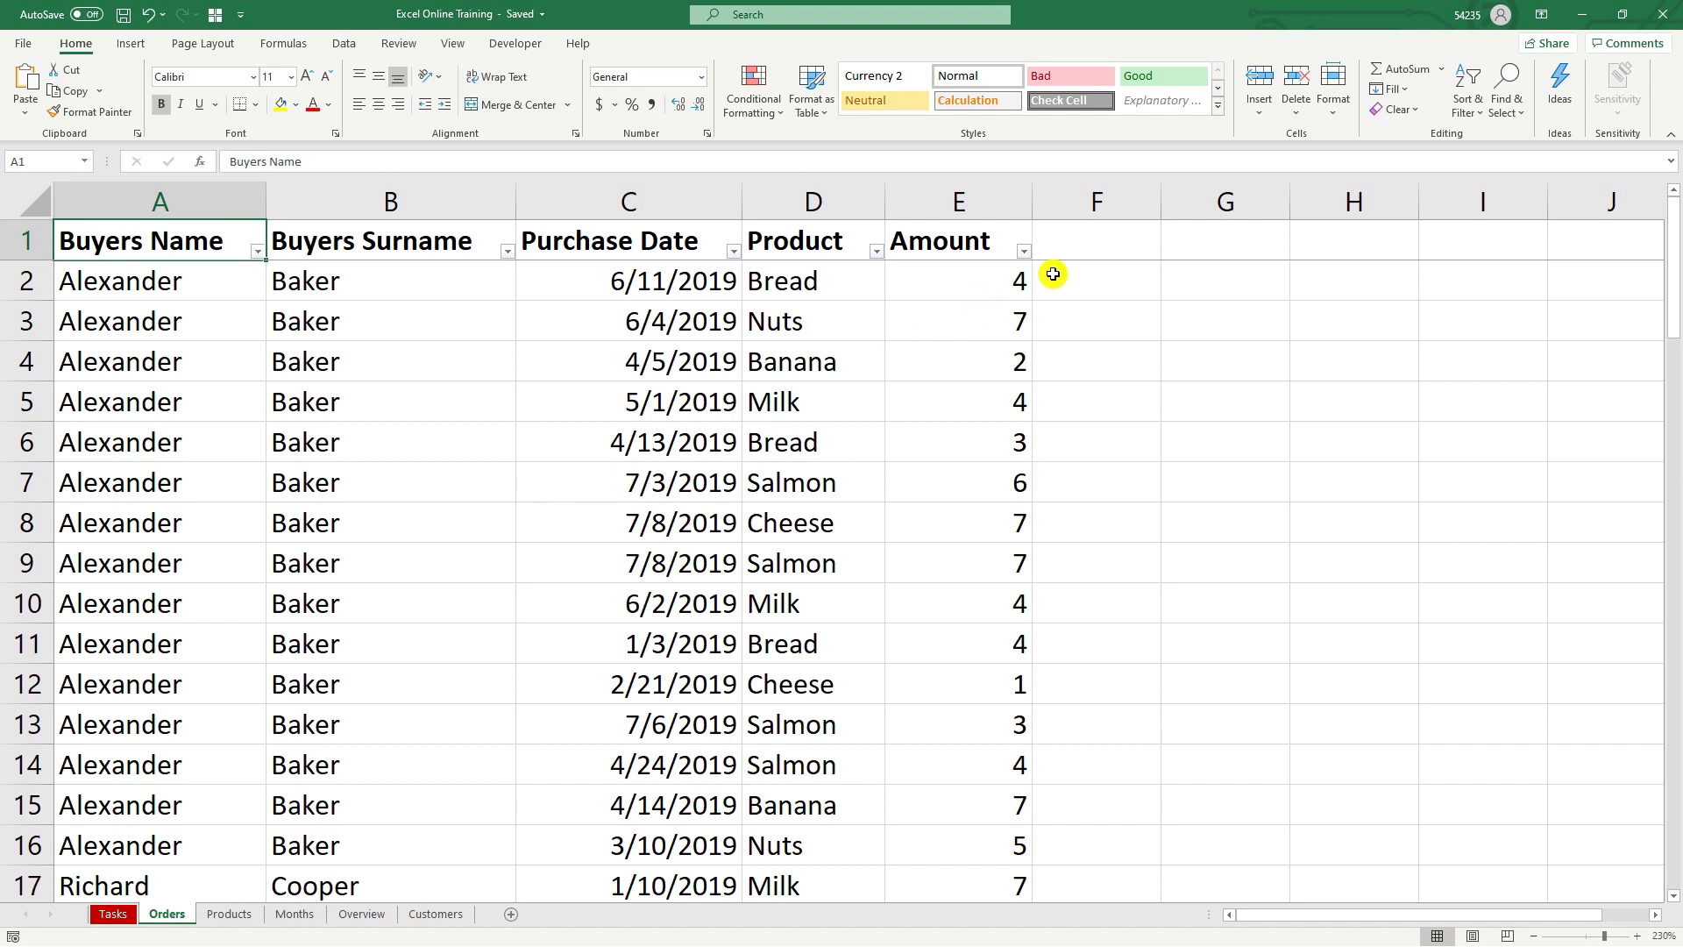
Add a 'Price' header in cell F1 beside Amount.
{"action": "left_click", "coordinate": [1071, 242]}
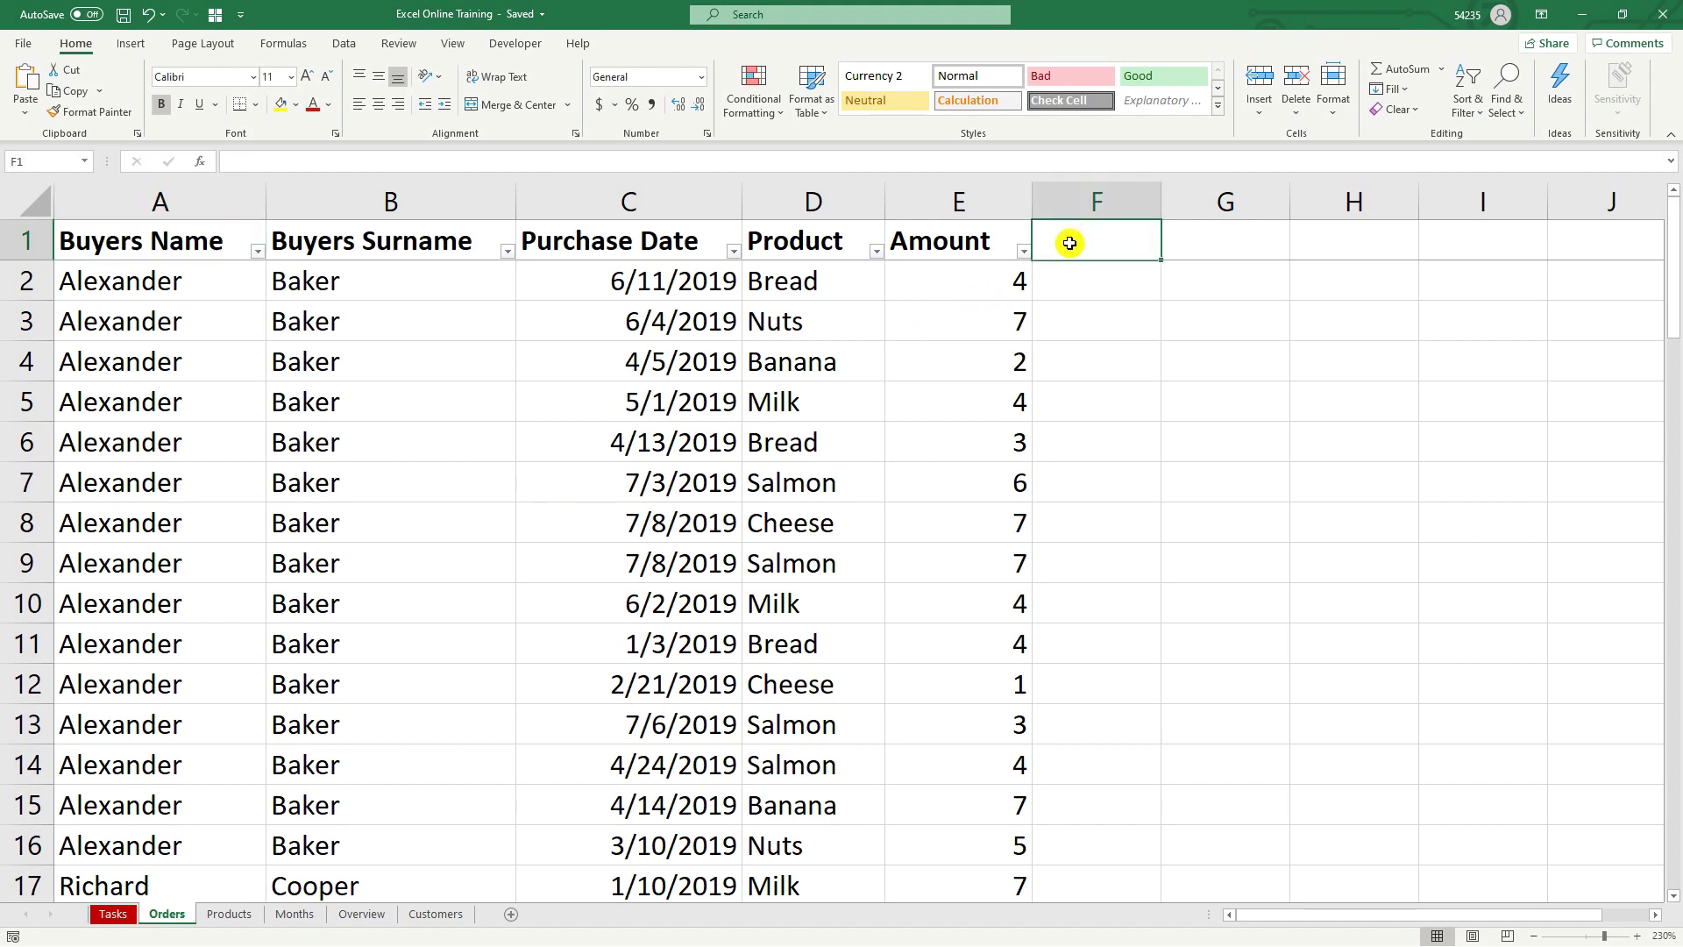
{"action": "type", "text": "Pri"}
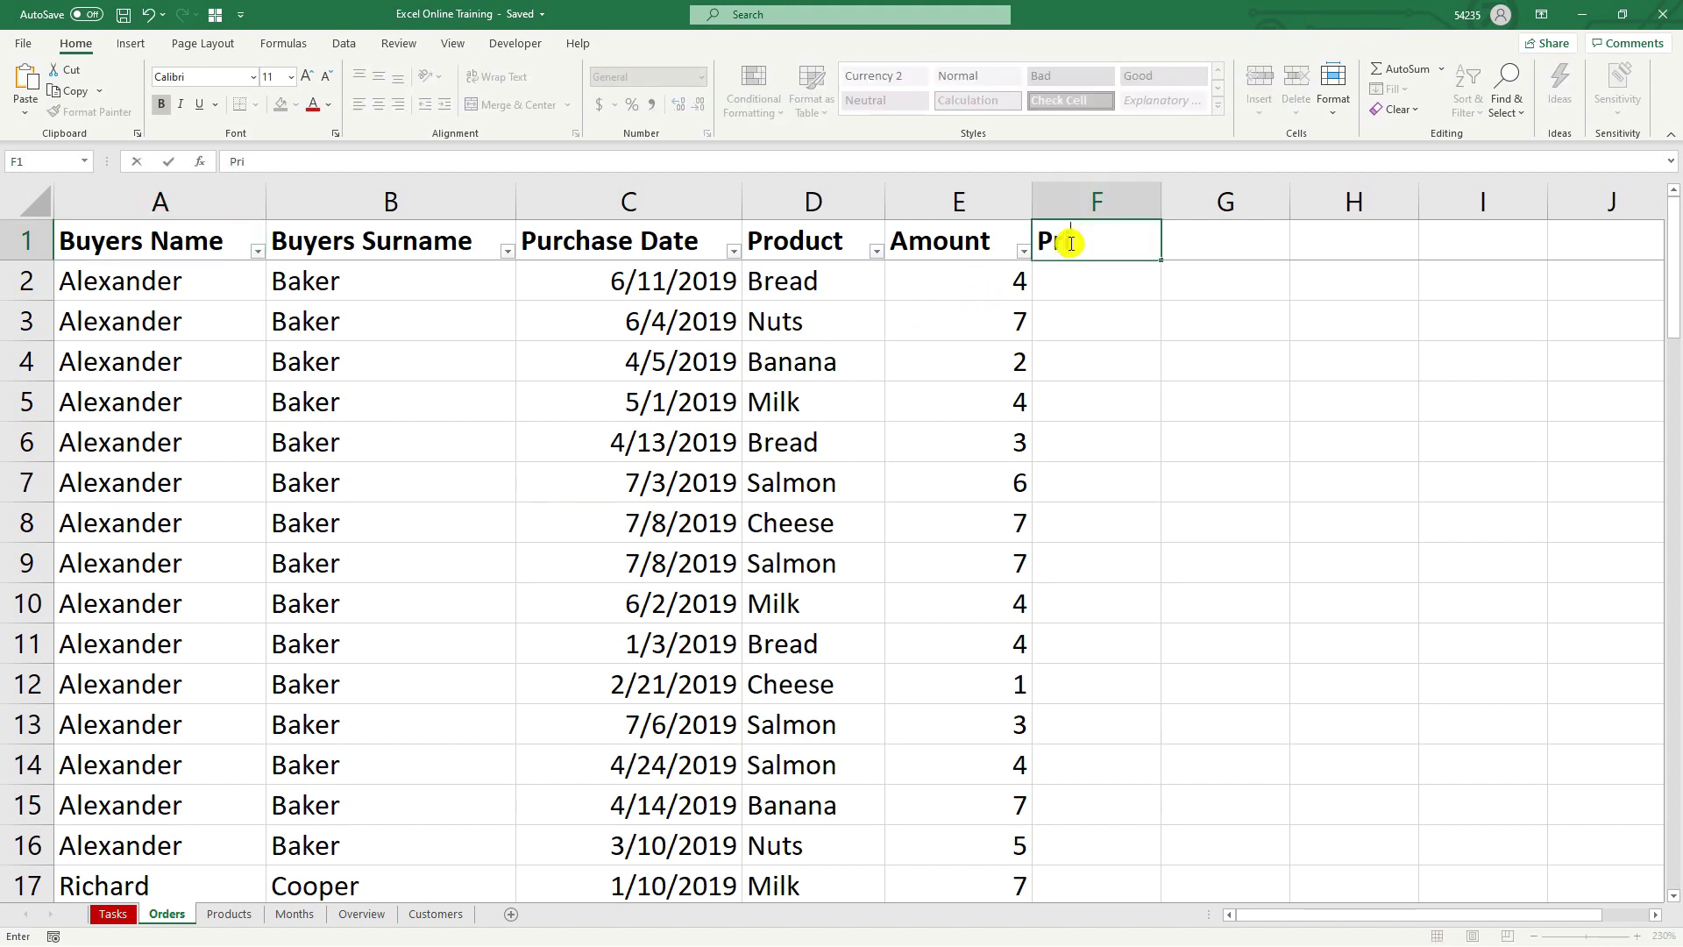
{"action": "type", "text": "ce"}
{"action": "key", "text": "Return"}
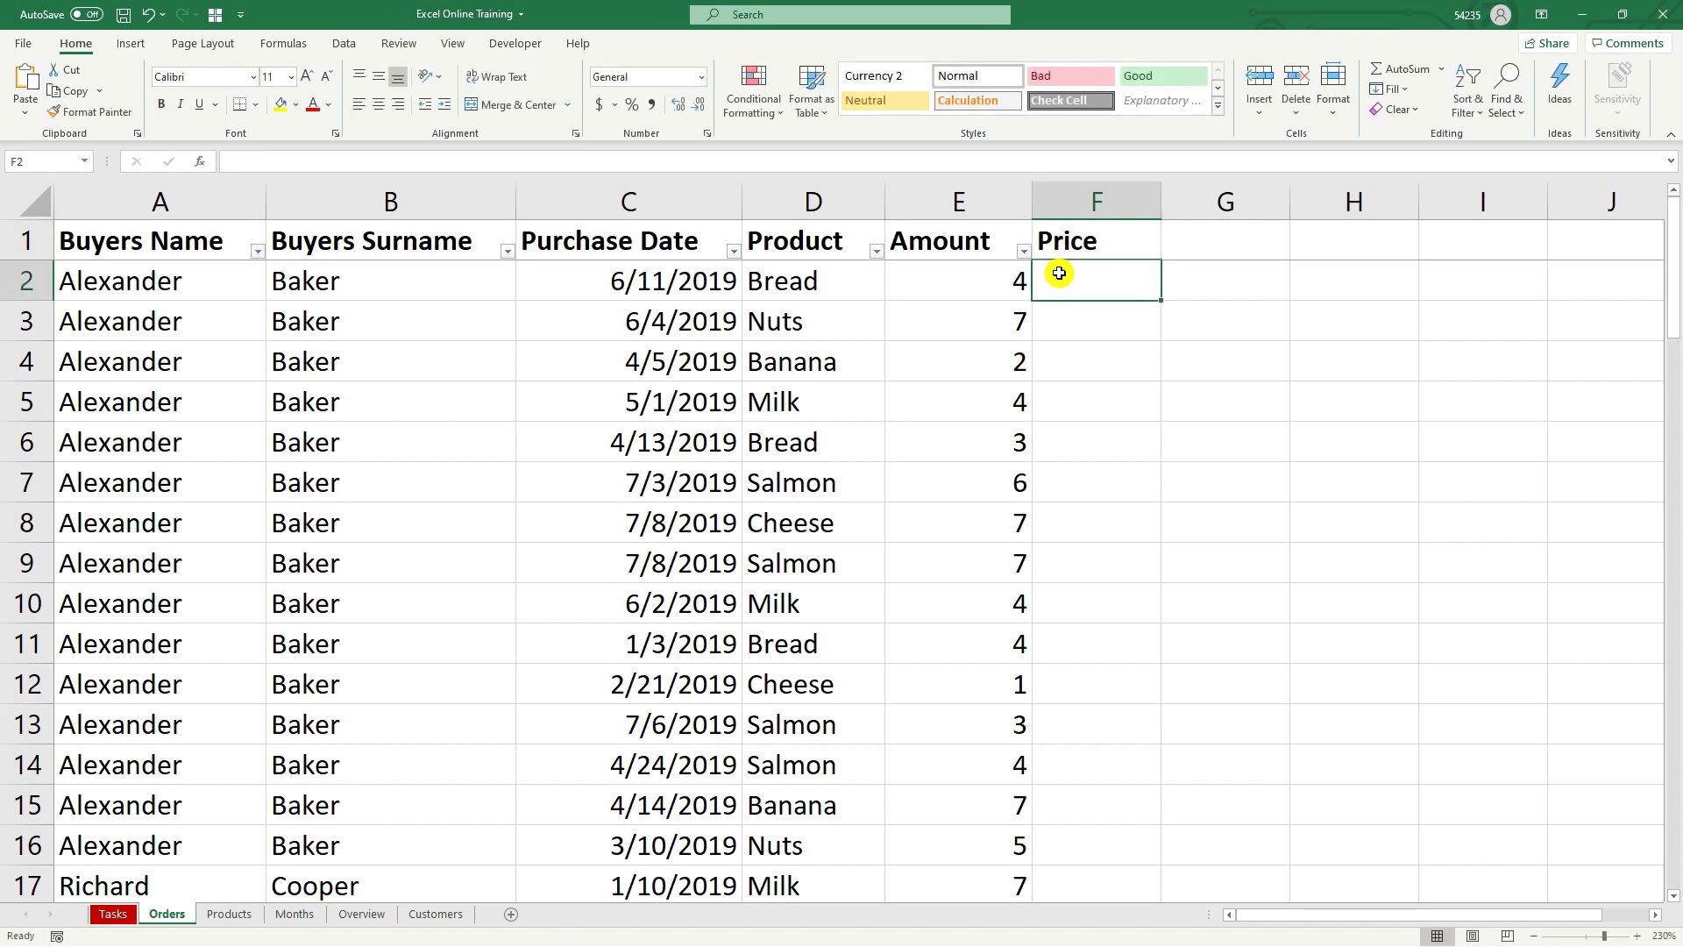
Start a VLOOKUP in F2 using D2 as the lookup value, heading to the Products sheet.
{"action": "double_click", "coordinate": [1060, 273]}
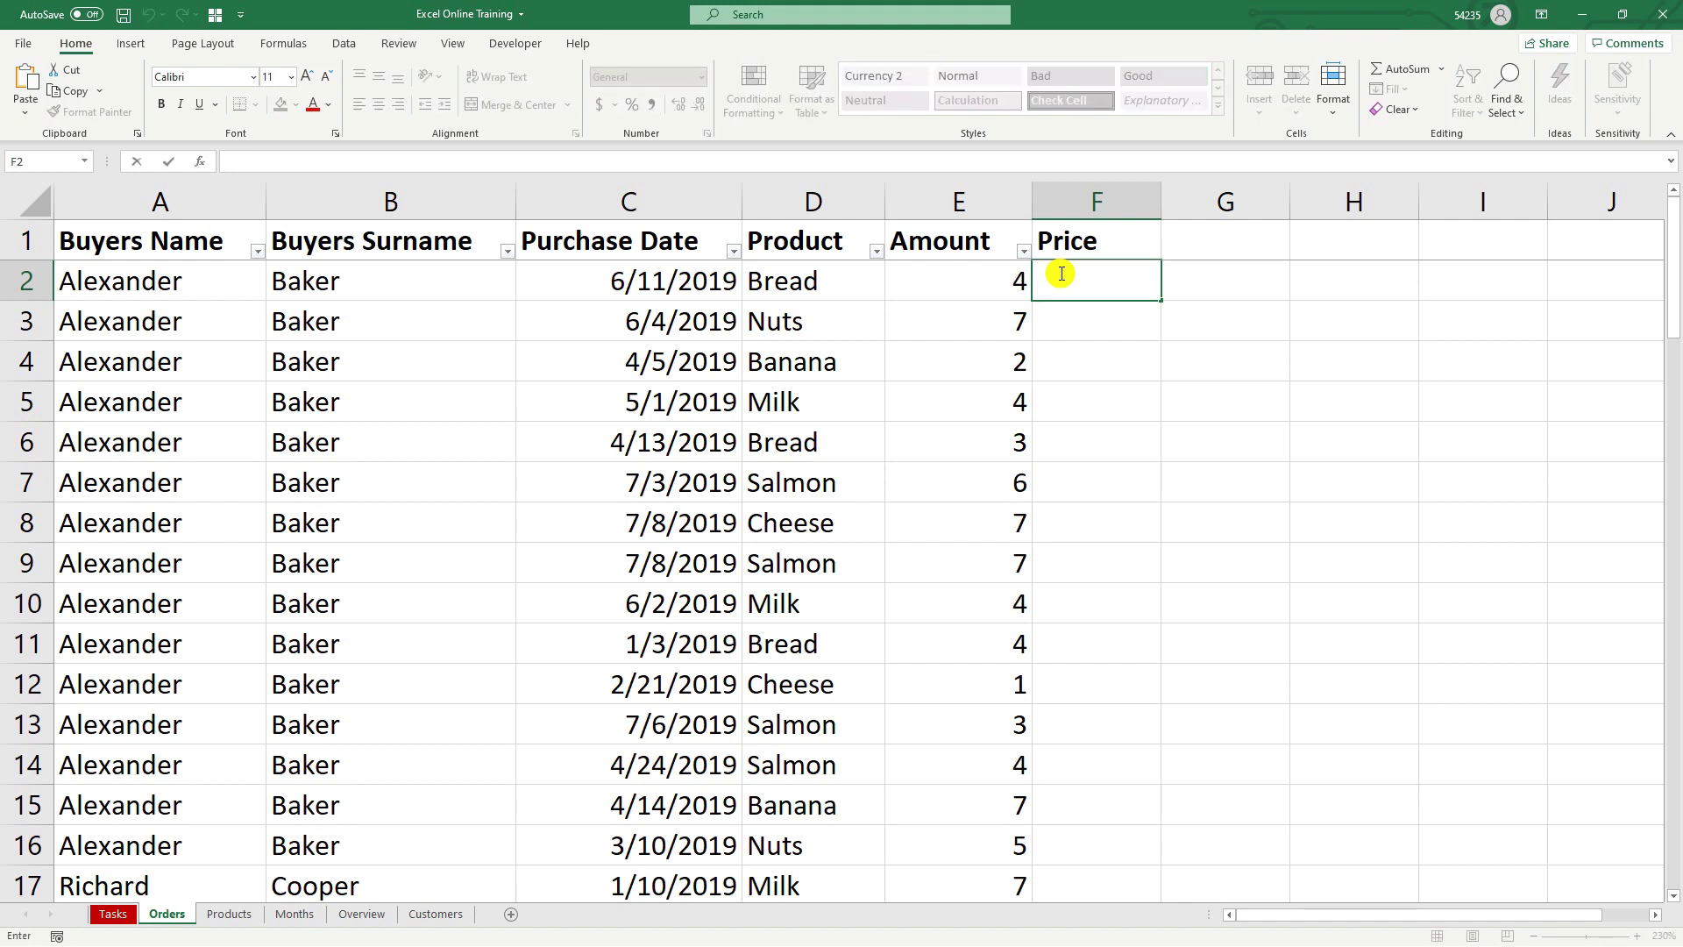
{"action": "type", "text": "="}
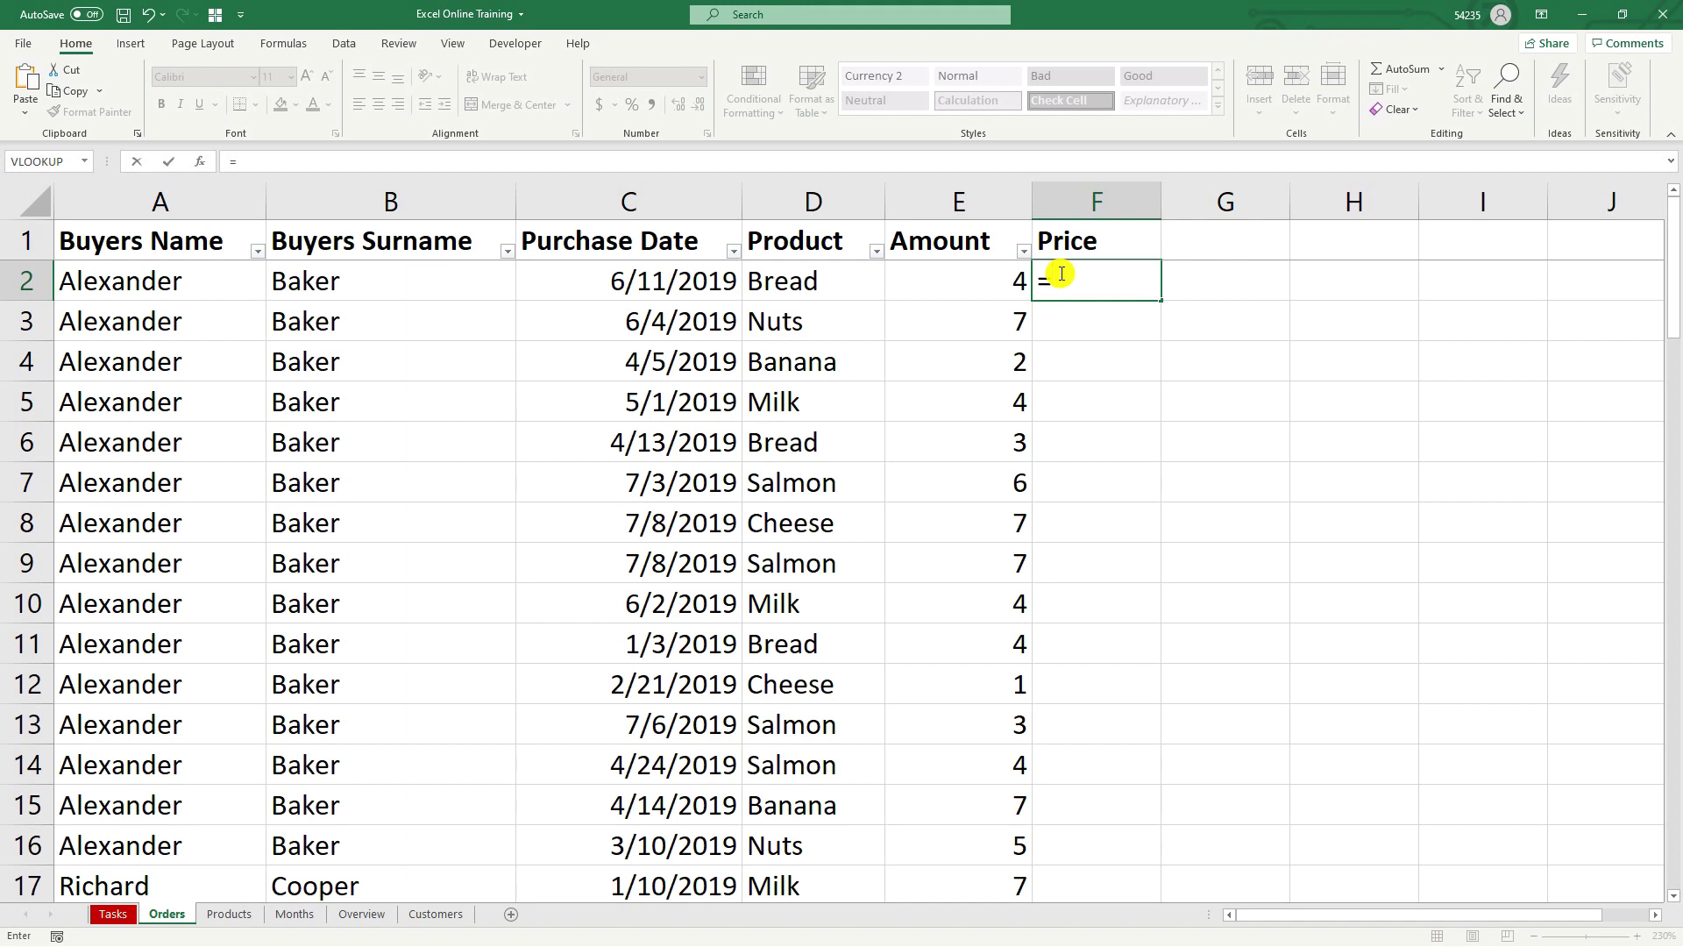
{"action": "type", "text": "VLOOK"}
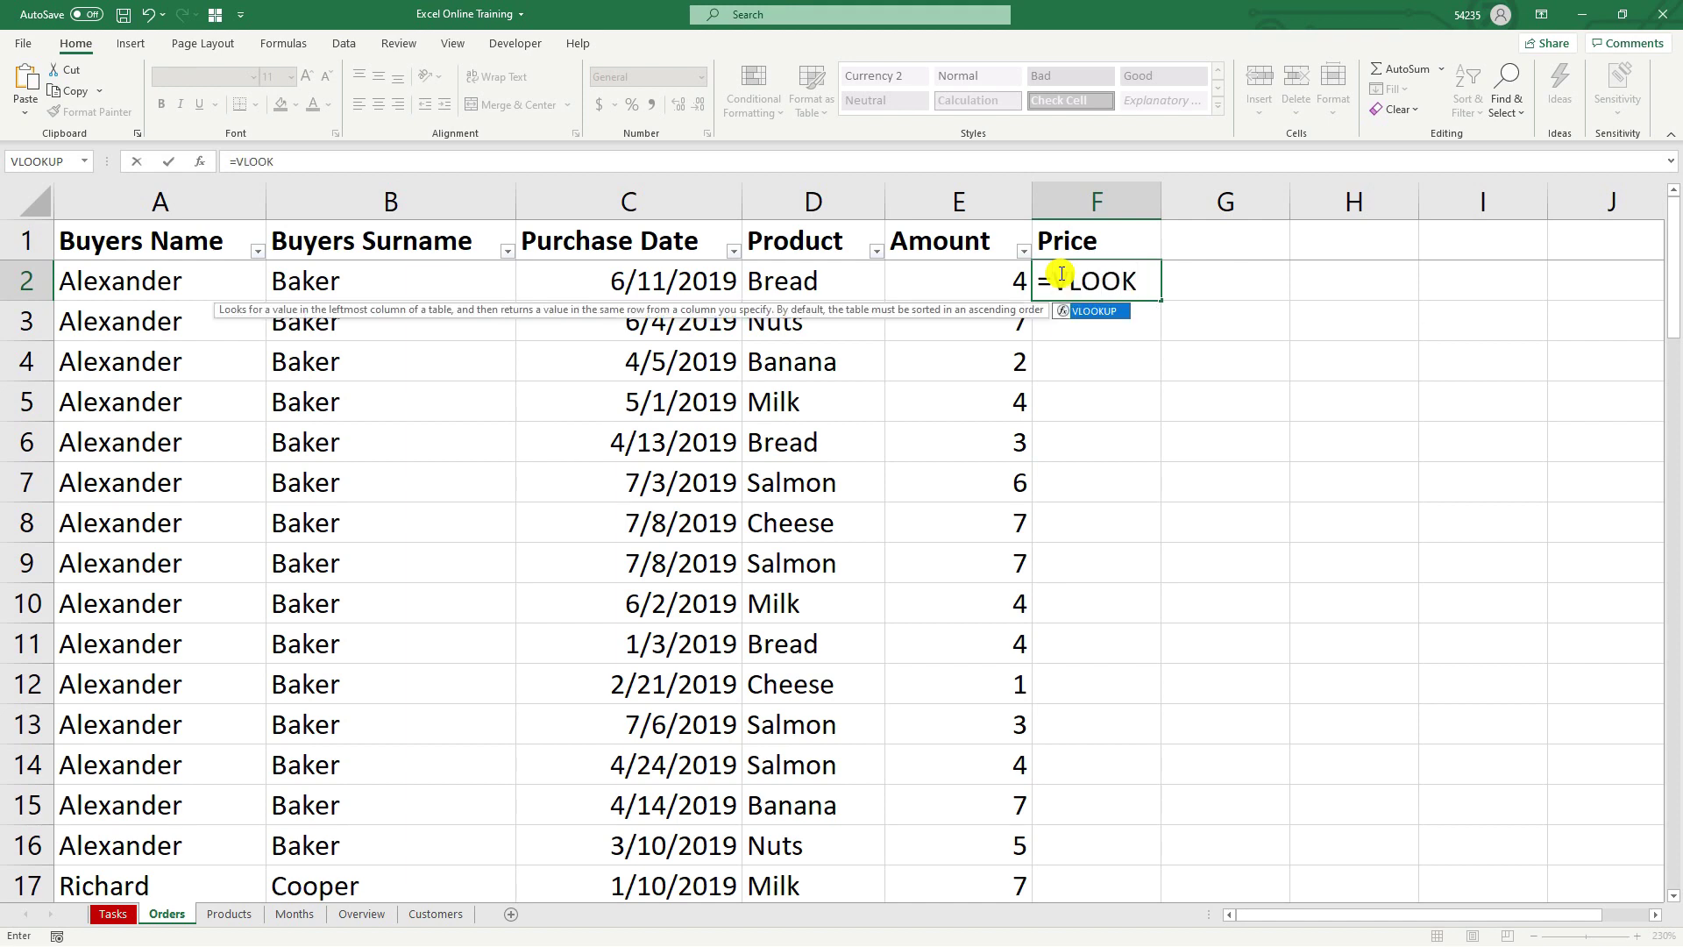
{"action": "type", "text": "UP("}
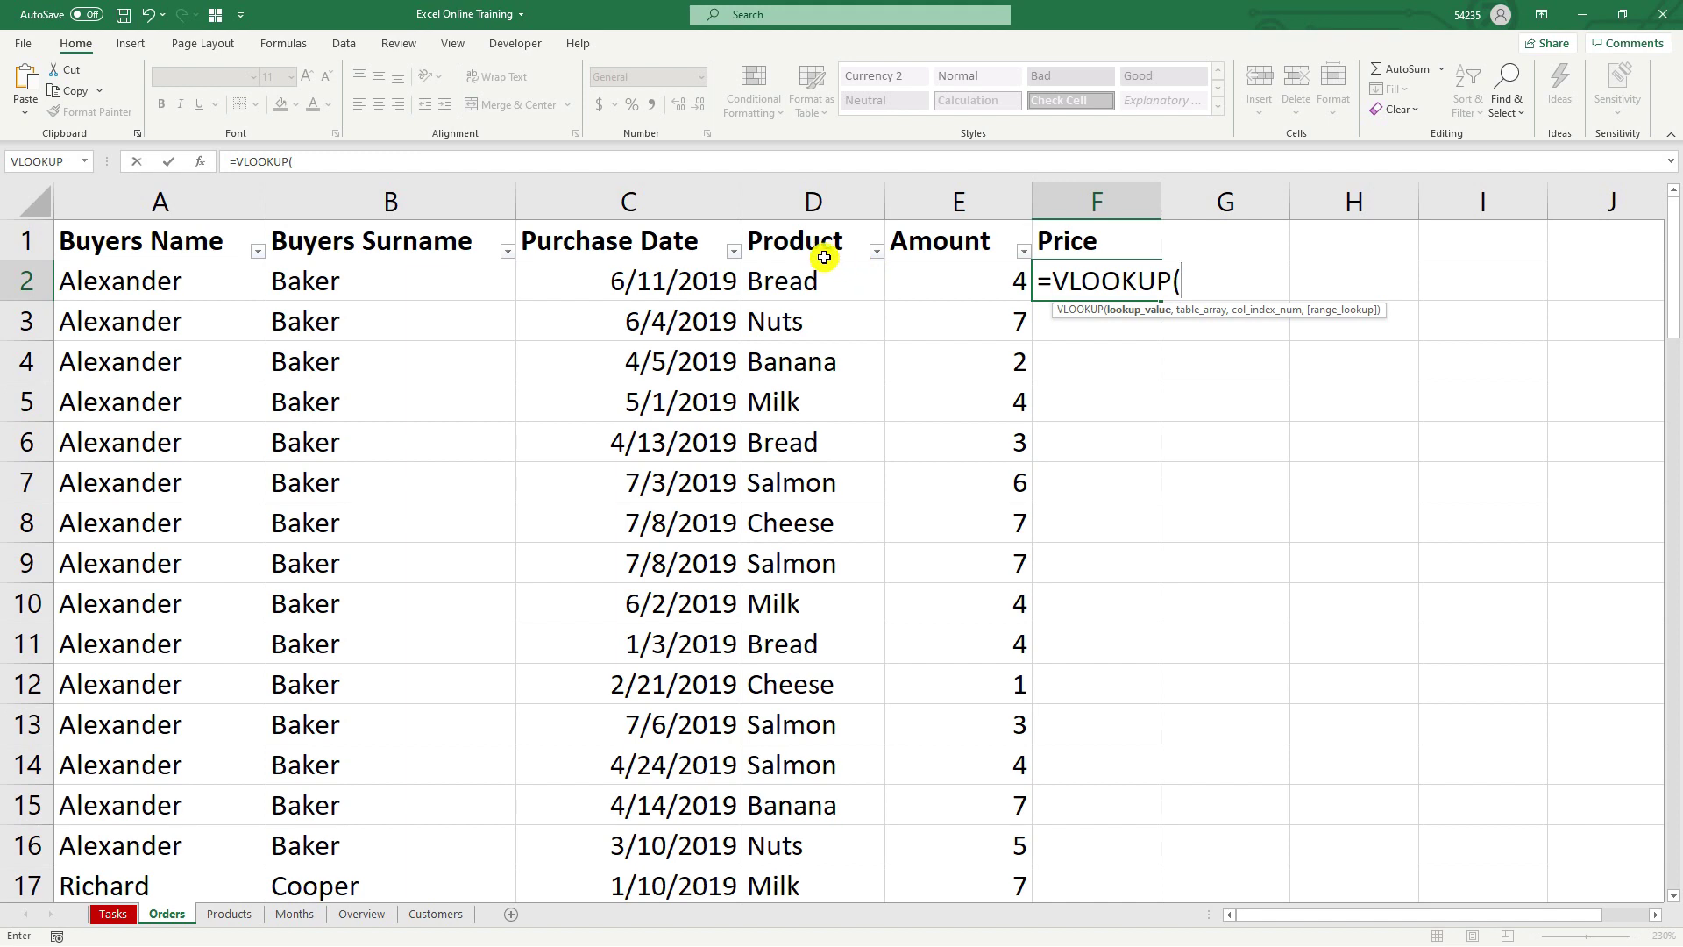
{"action": "left_click", "coordinate": [787, 281]}
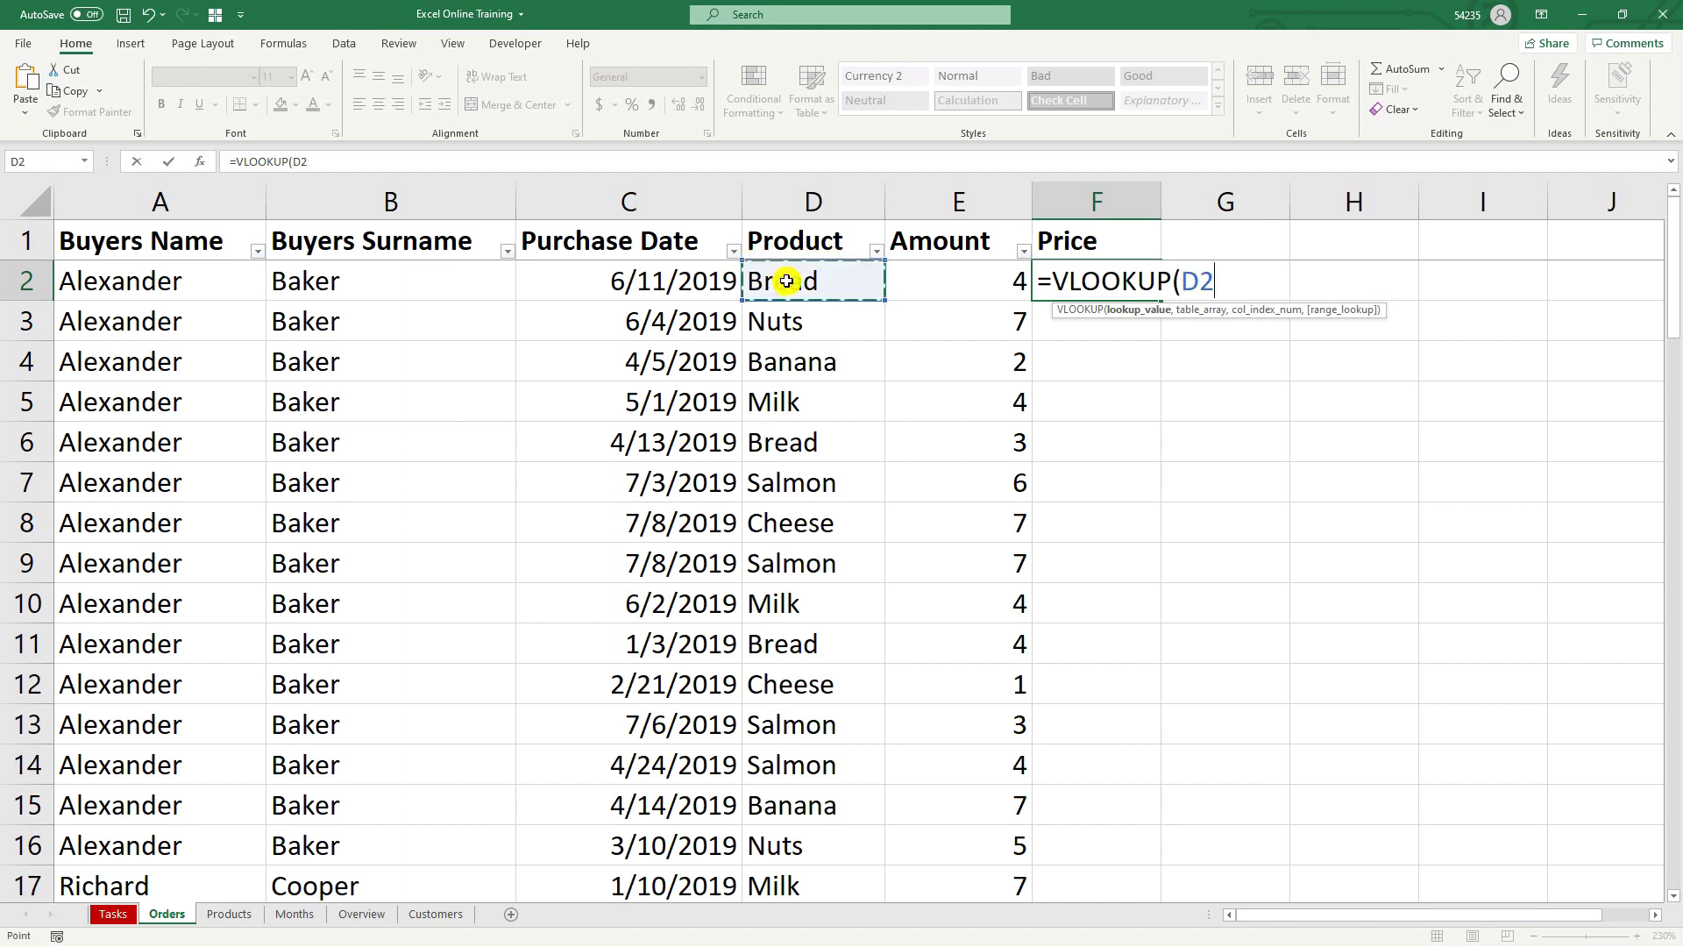
{"action": "type", "text": ","}
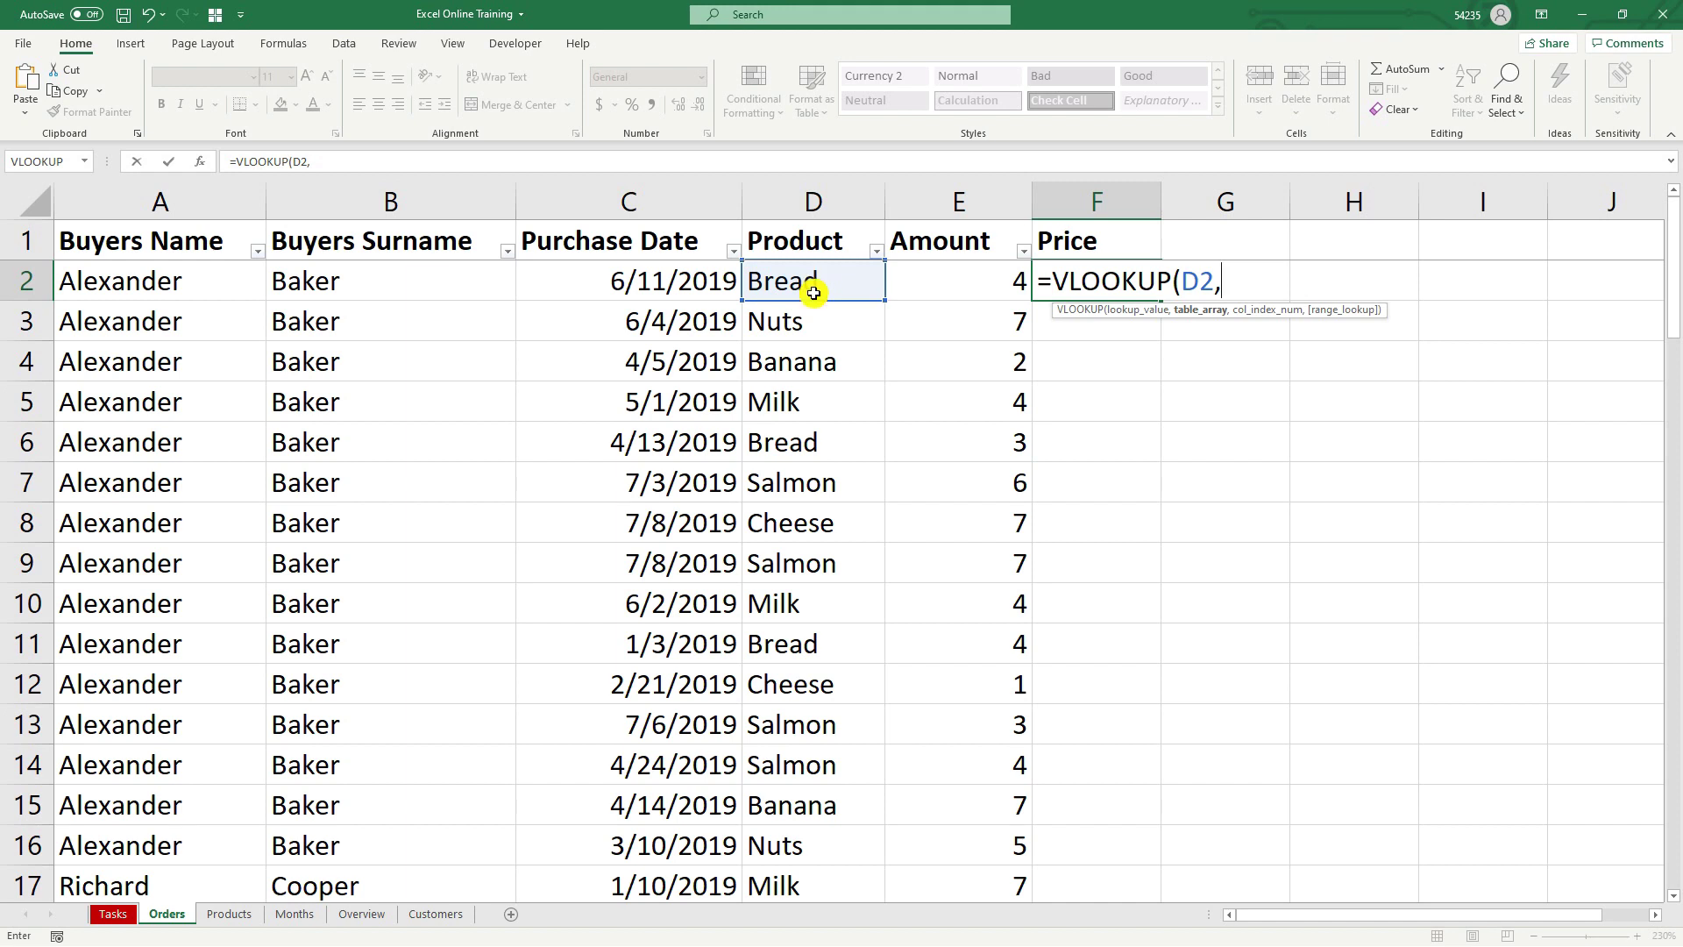
{"action": "left_click", "coordinate": [229, 915]}
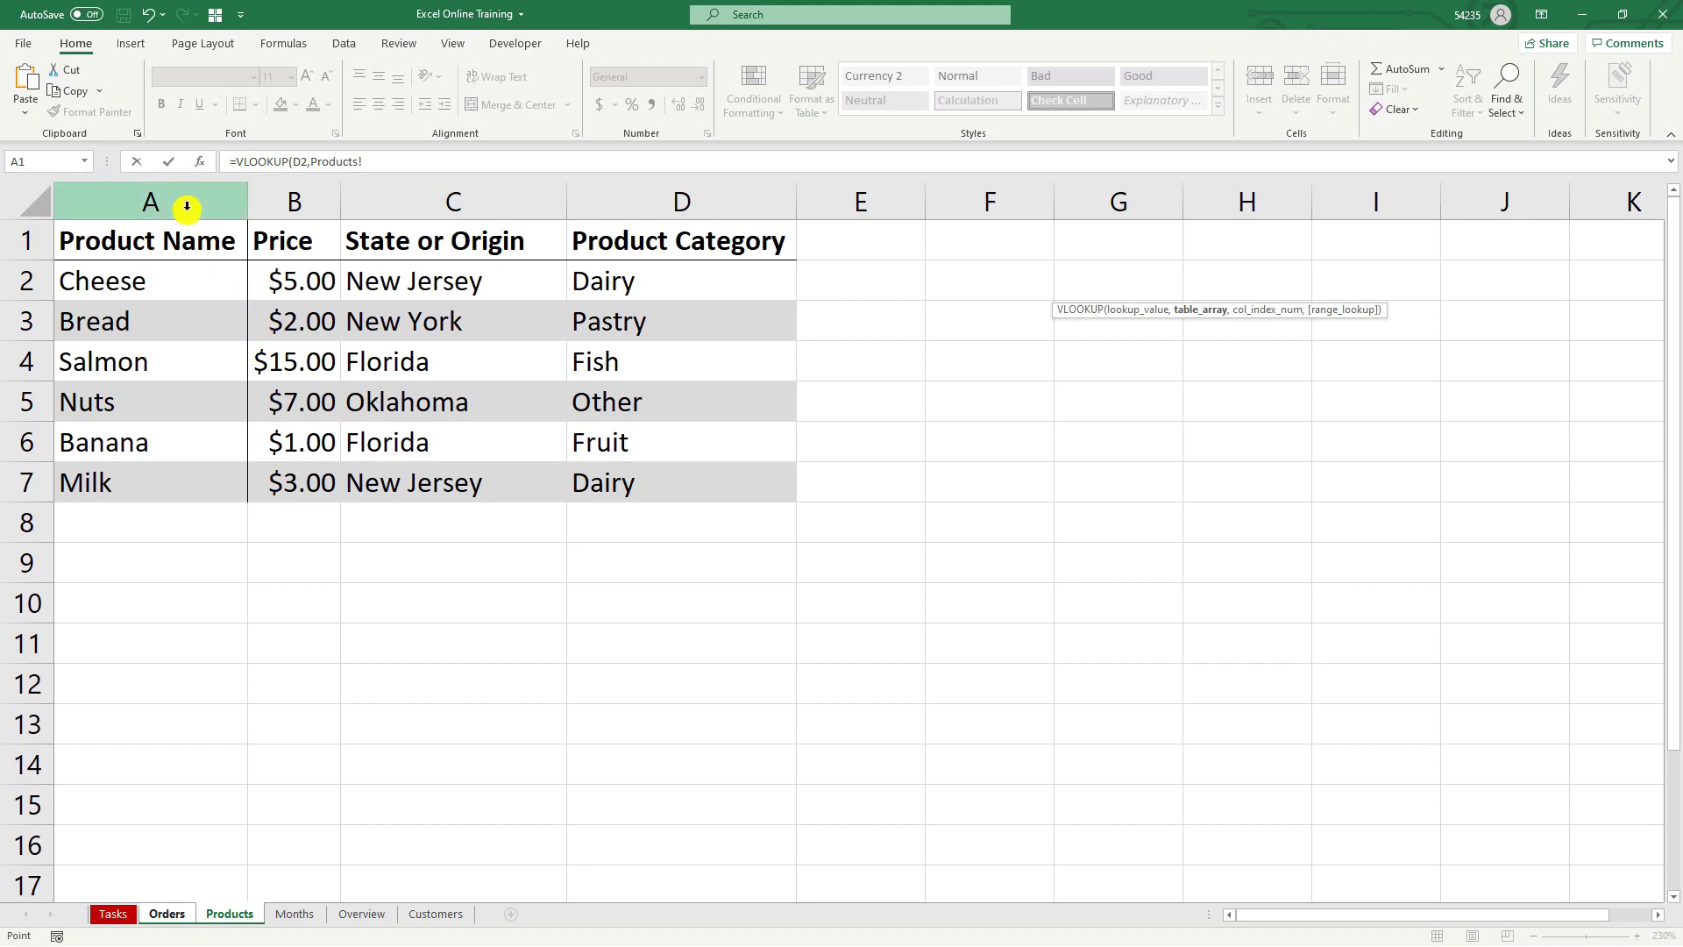
Complete F2 as =VLOOKUP(D2,Products!A:D,2,0) so it returns Bread's price, 2.
{"action": "left_click_drag", "start_coordinate": [187, 205], "coordinate": [619, 198]}
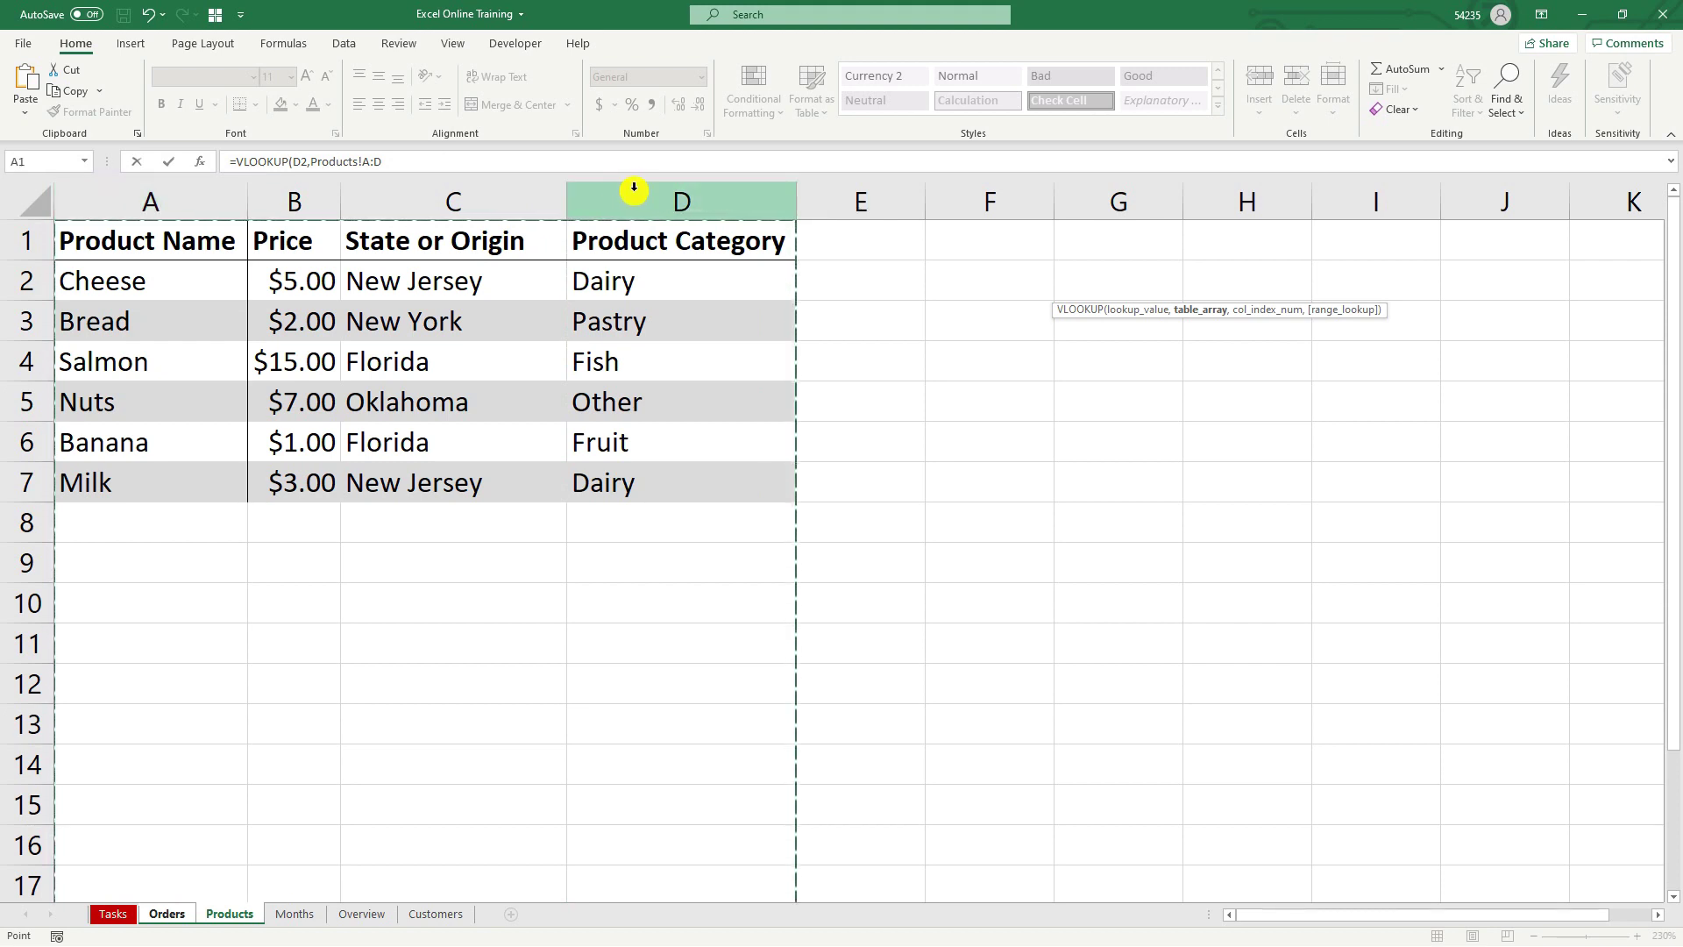
{"action": "type", "text": ",2"}
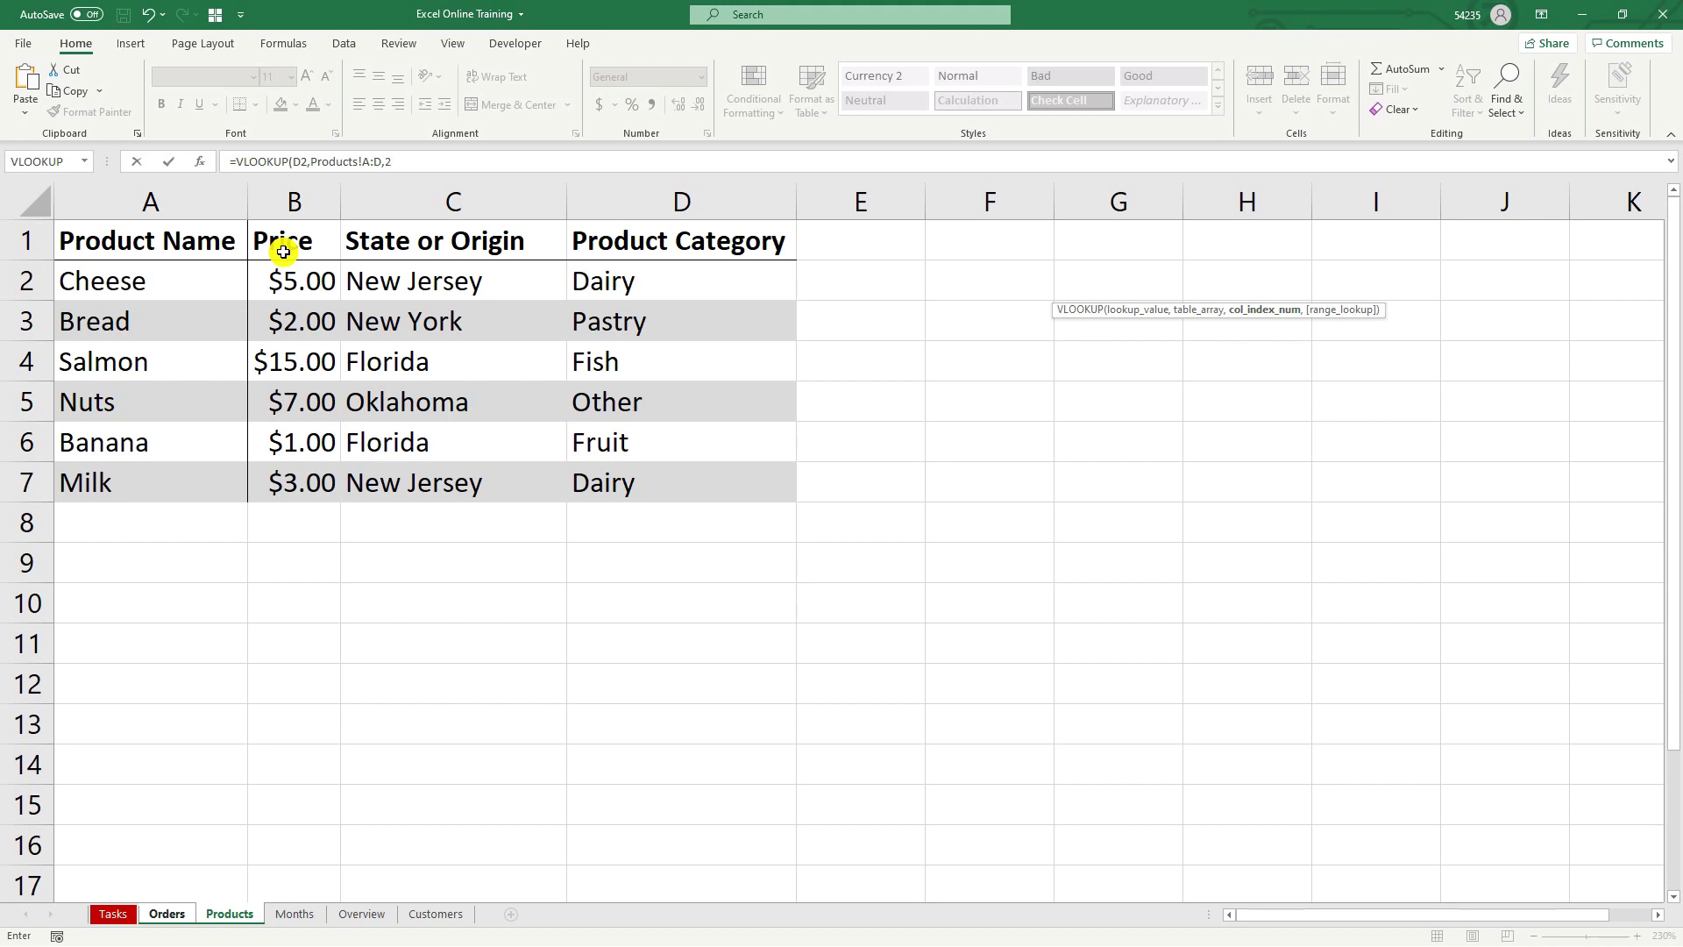
{"action": "type", "text": ",0"}
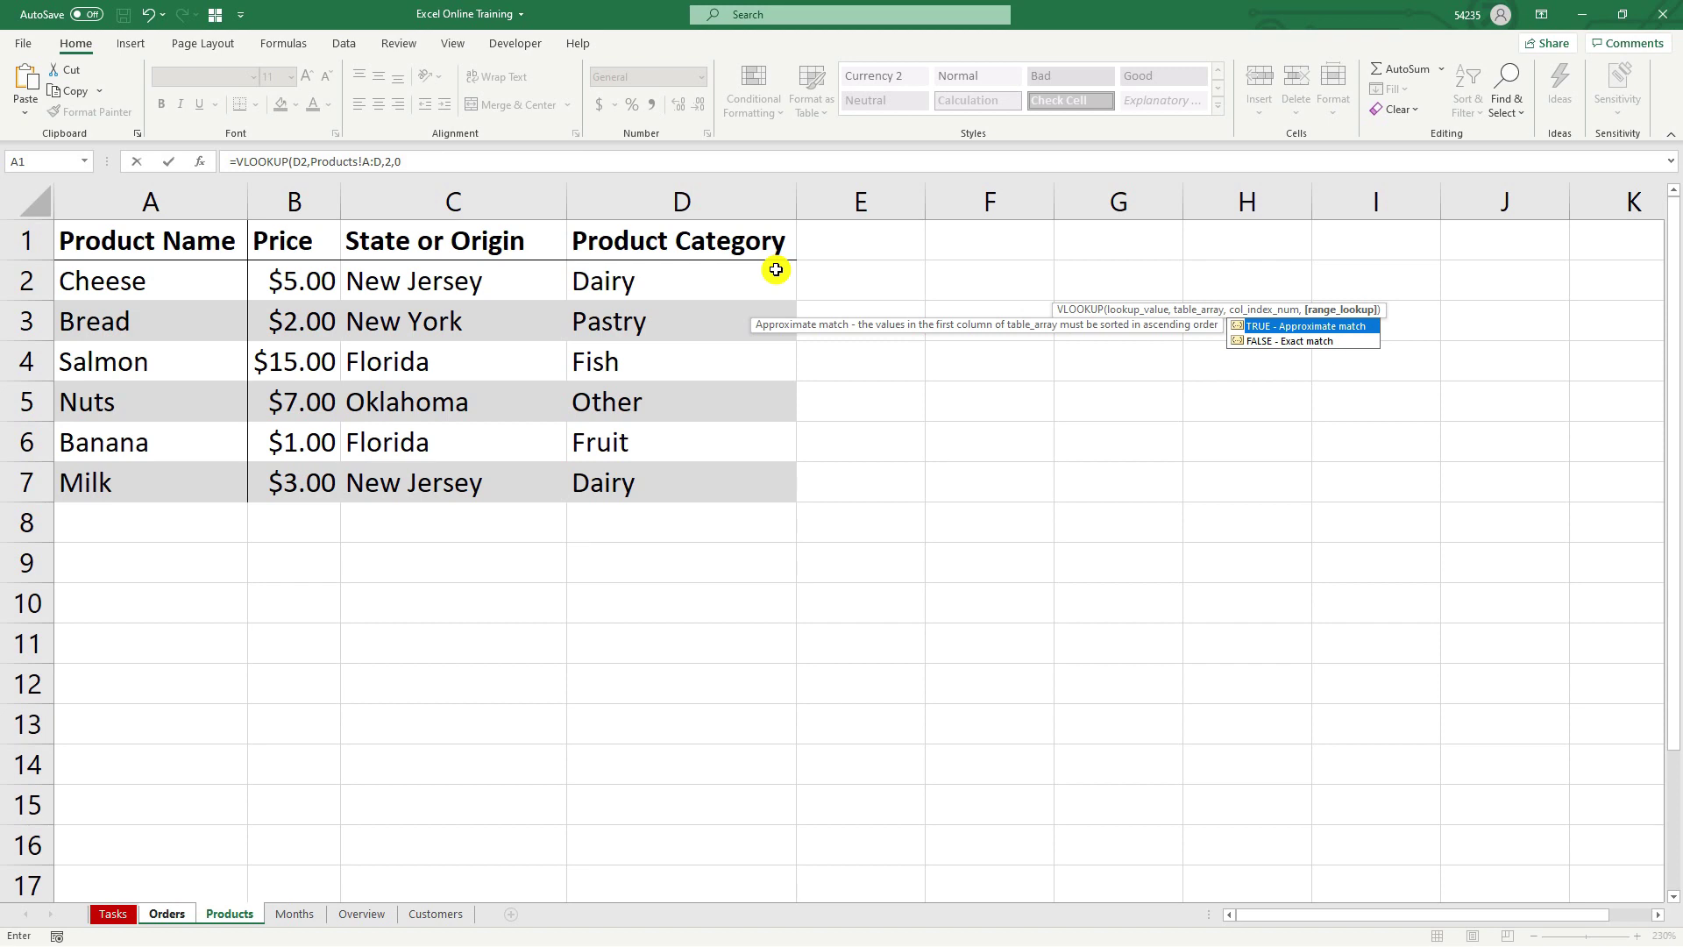
{"action": "key", "text": "Return"}
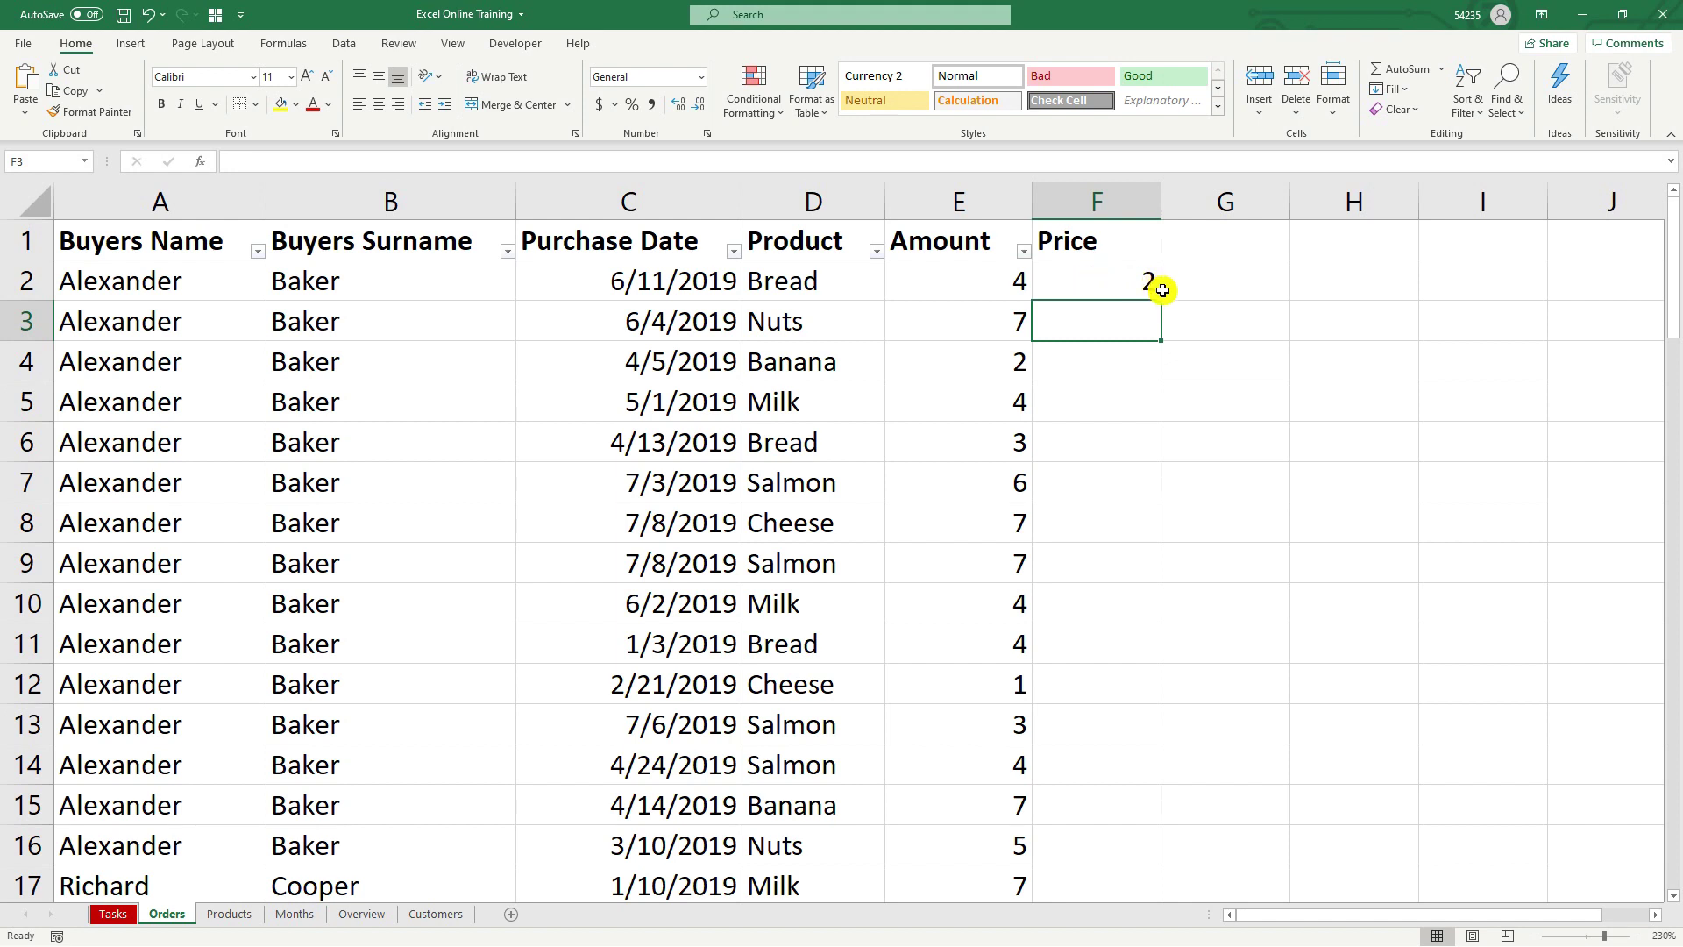
Copy the F2 price formula down column F for every order.
{"action": "left_click", "coordinate": [1118, 284]}
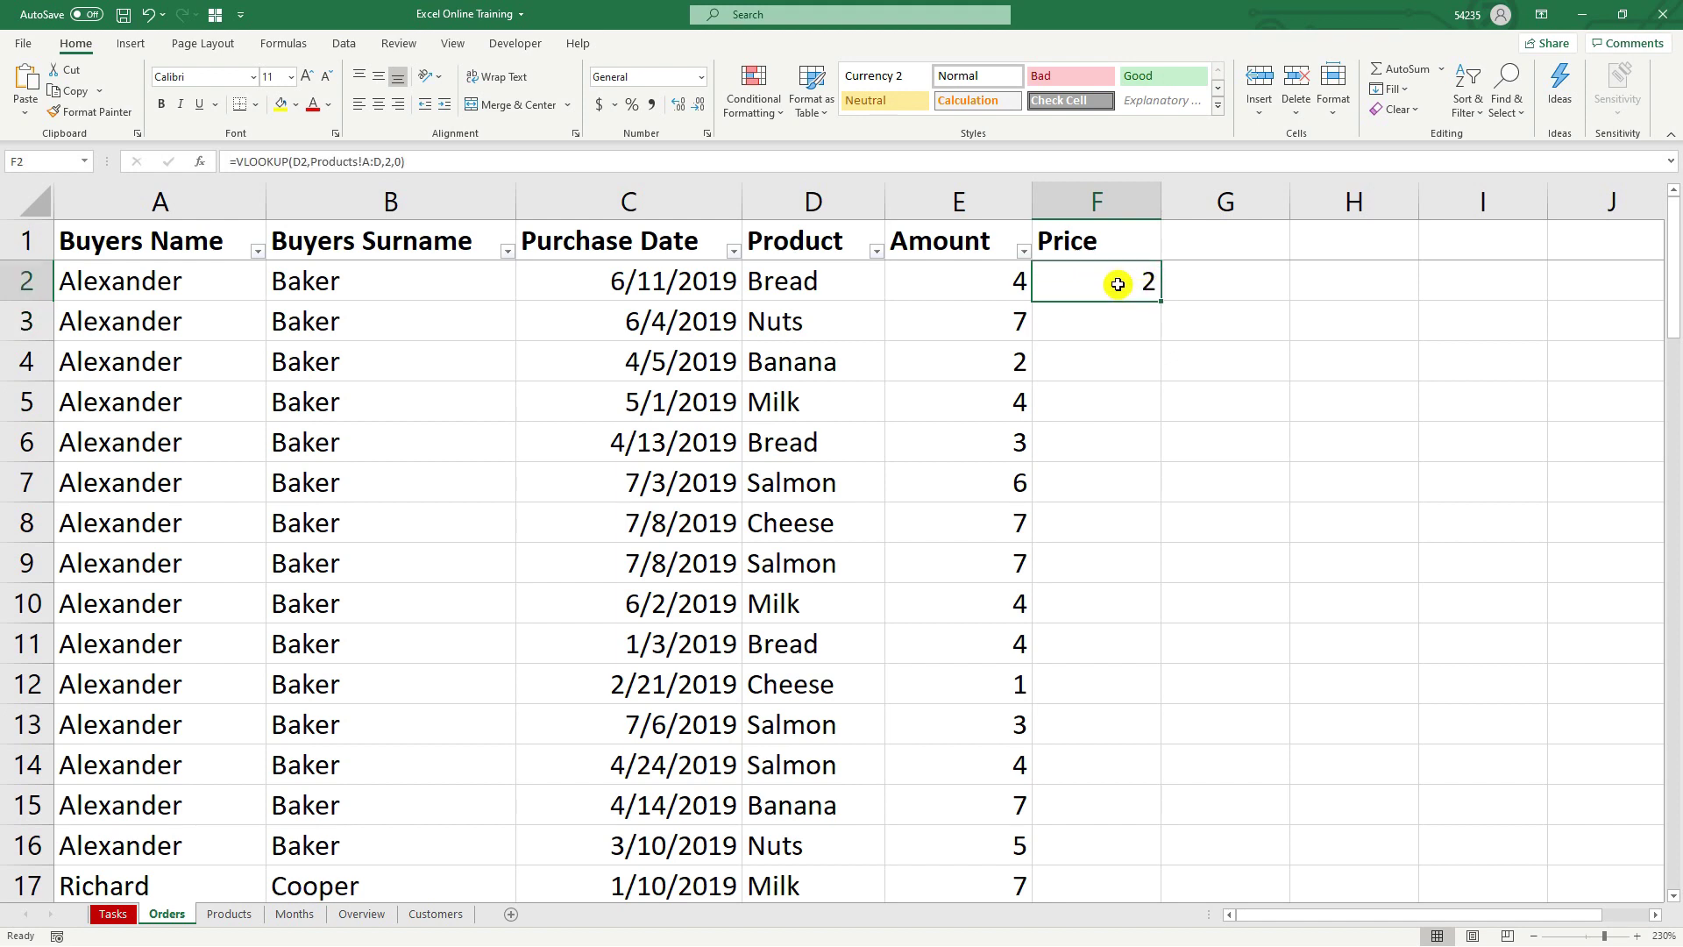
{"action": "double_click", "coordinate": [1161, 301]}
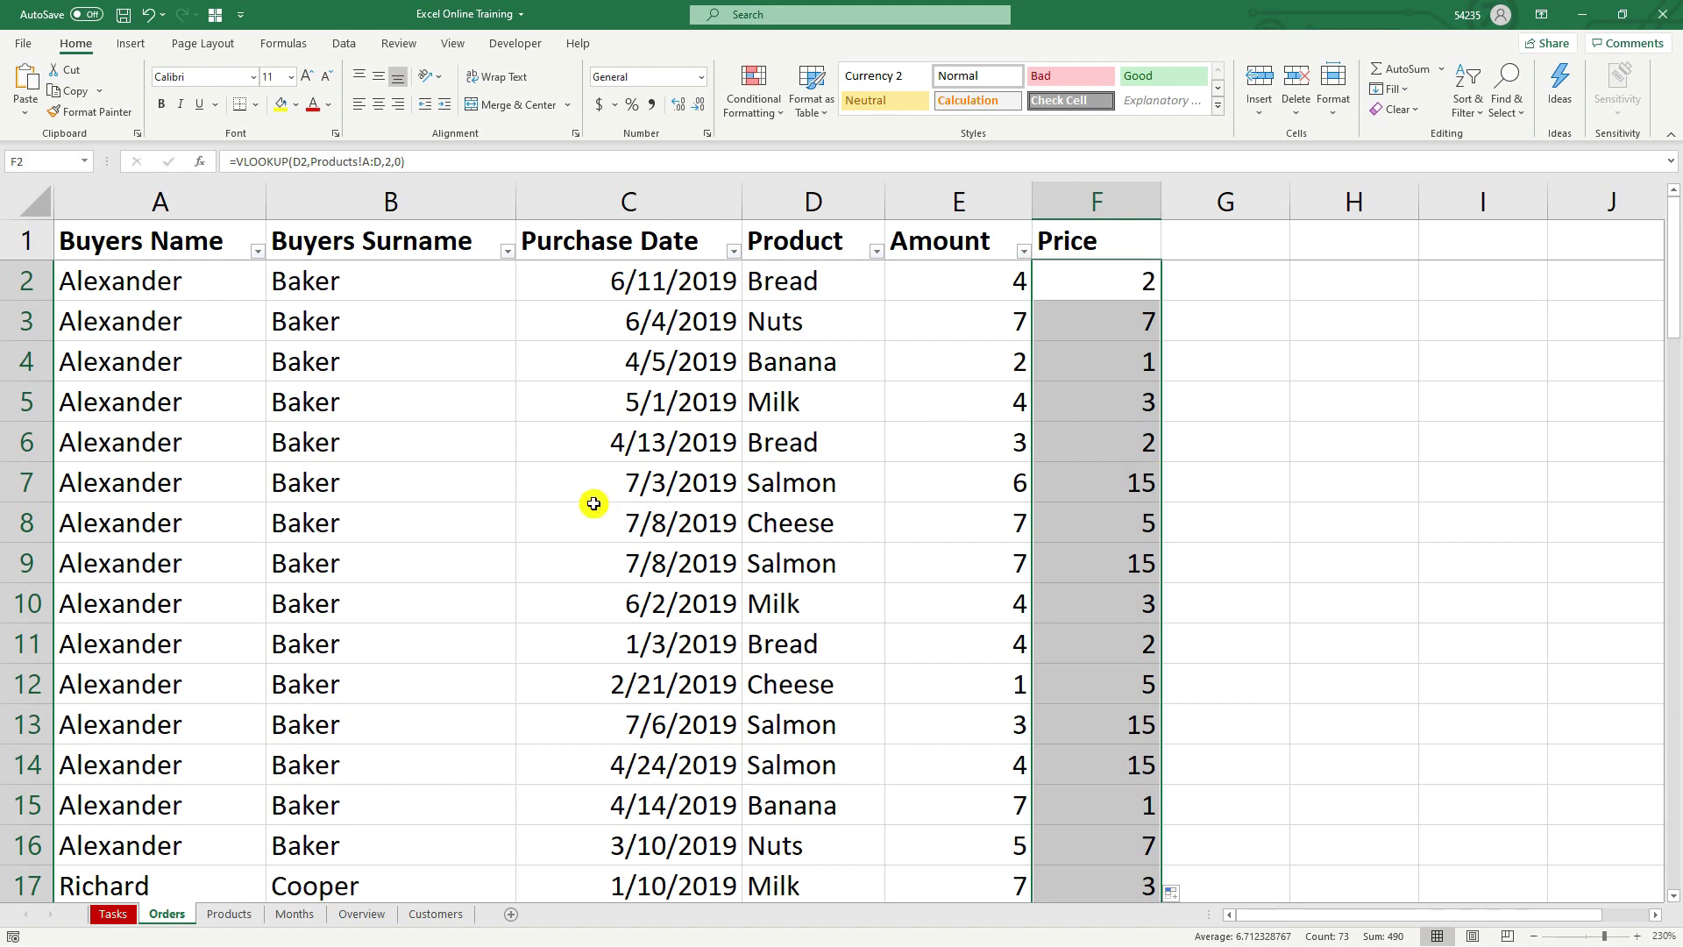
{"action": "left_click", "coordinate": [229, 914]}
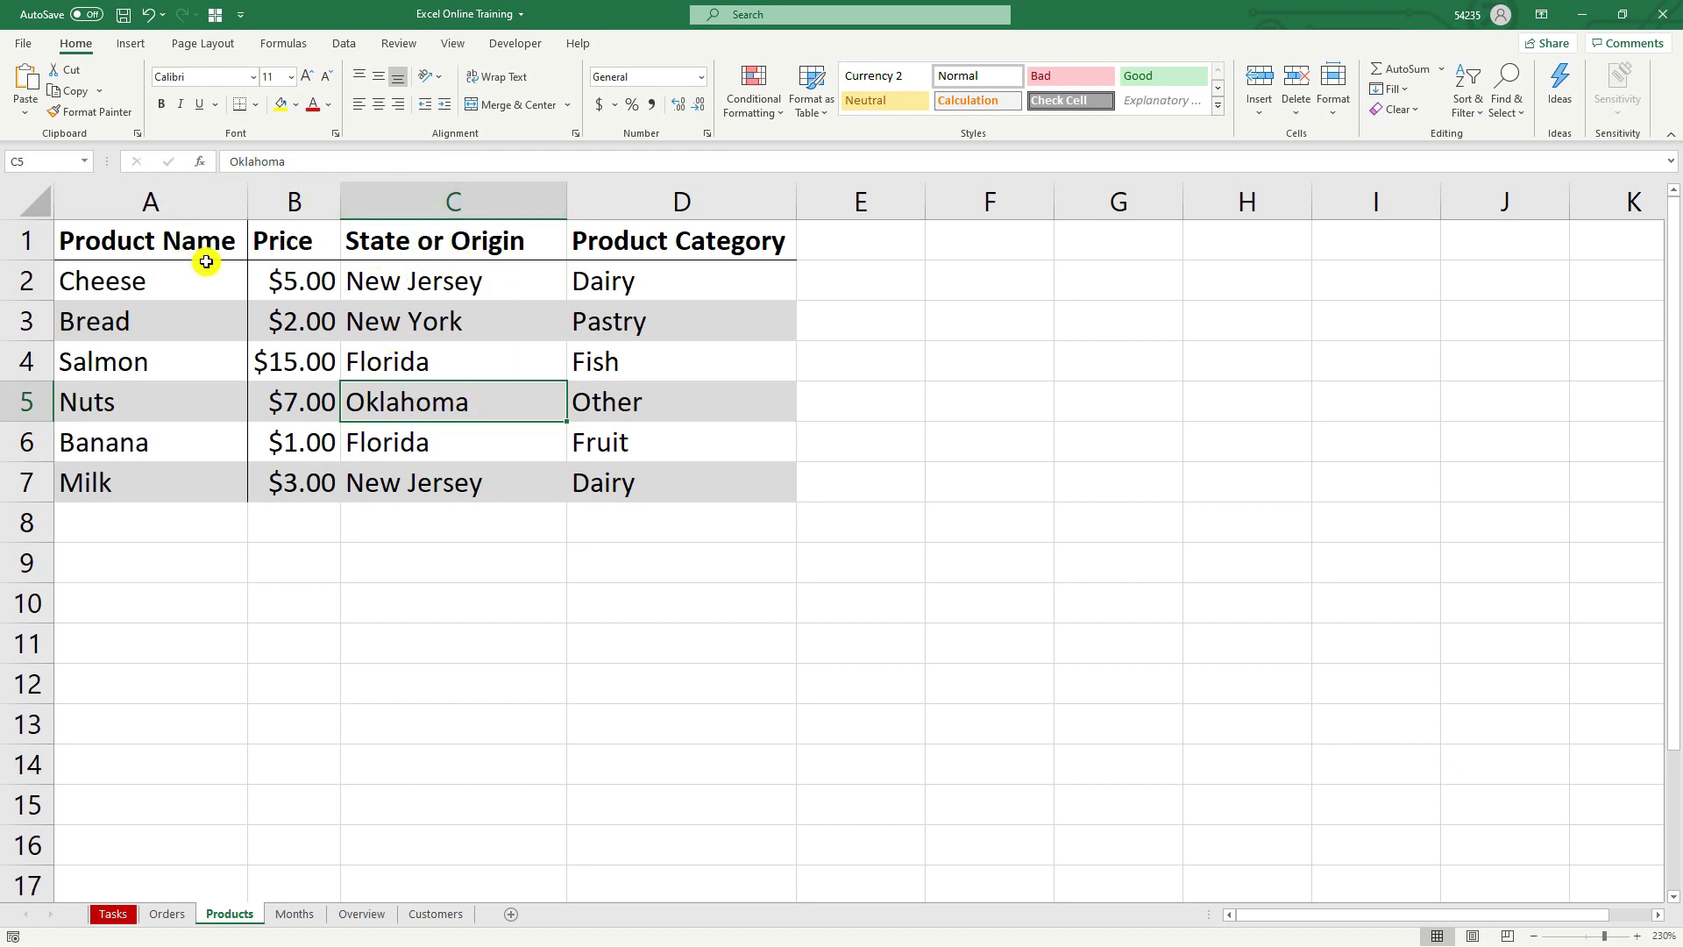
Return to the Tasks sheet to read the price and category VLOOKUP exercises.
{"action": "key", "text": "Down"}
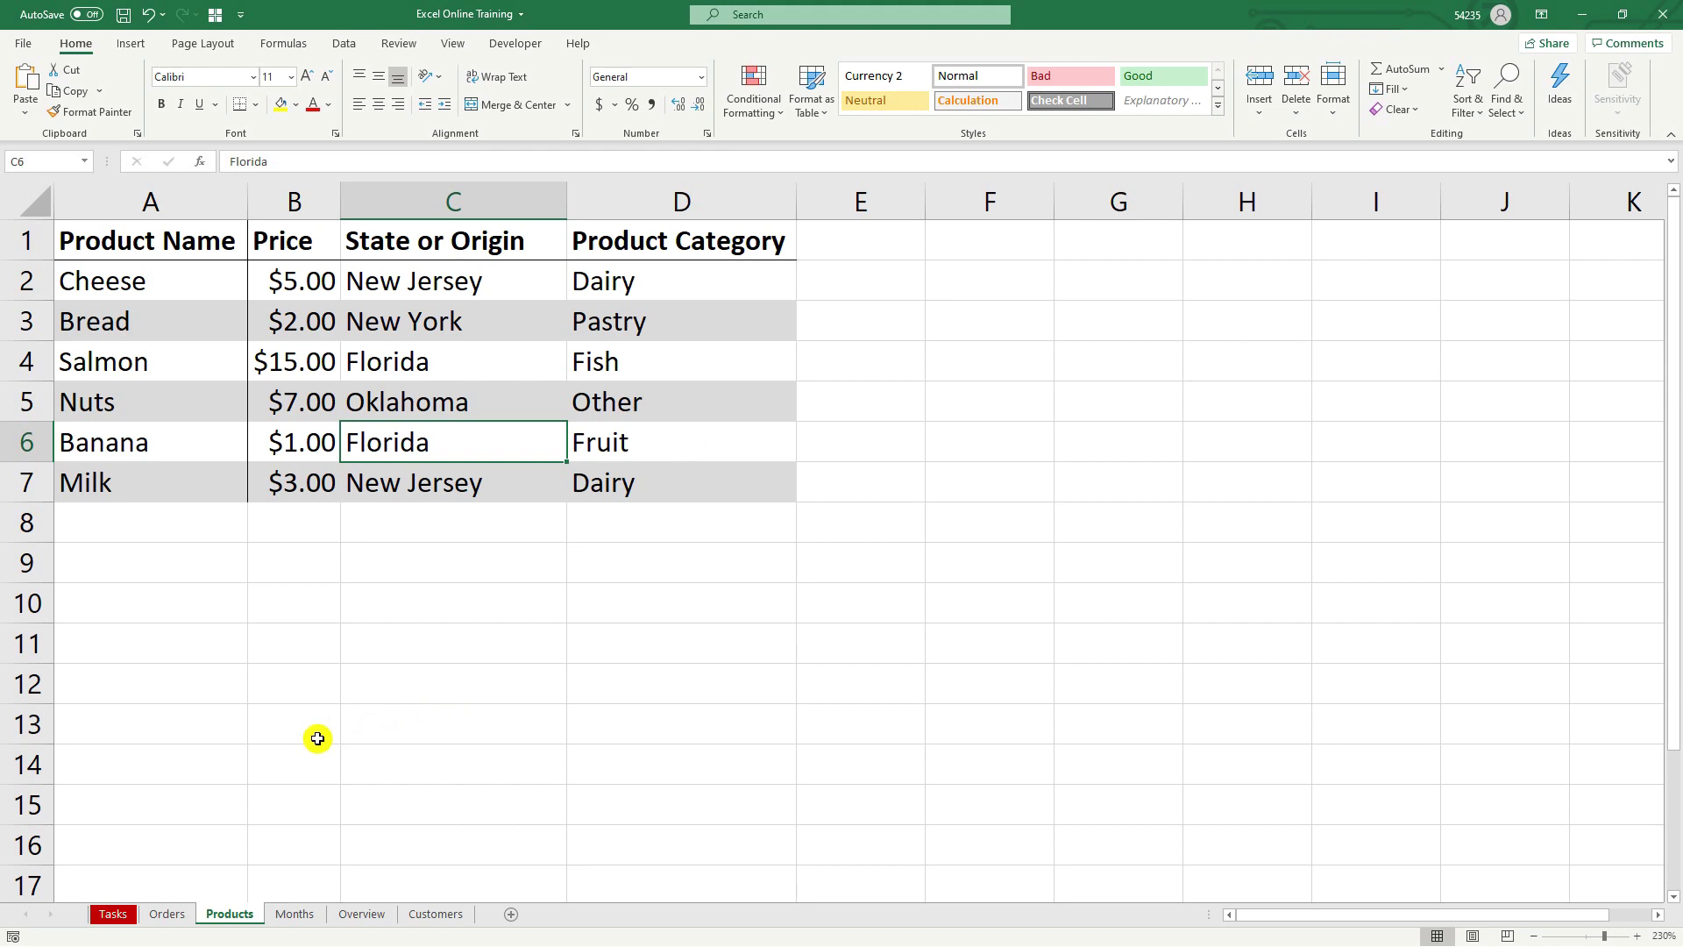
{"action": "left_click", "coordinate": [114, 914]}
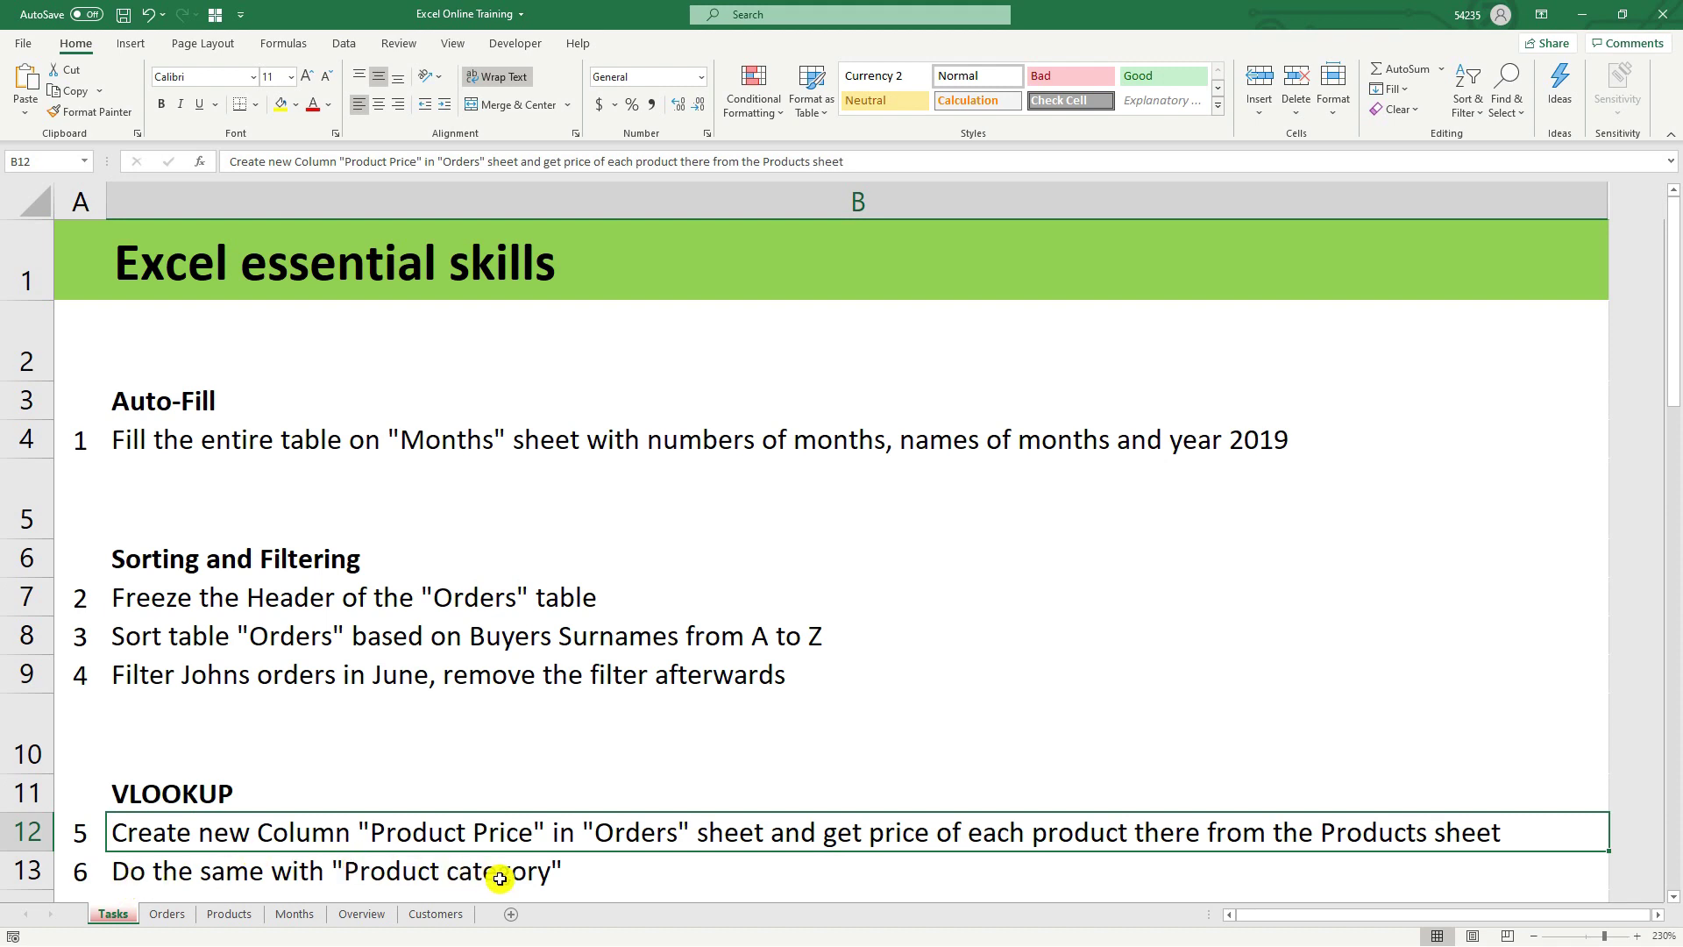
Add a 'Product category' header in G1 of the Orders sheet, next to Price.
{"action": "left_click", "coordinate": [567, 872]}
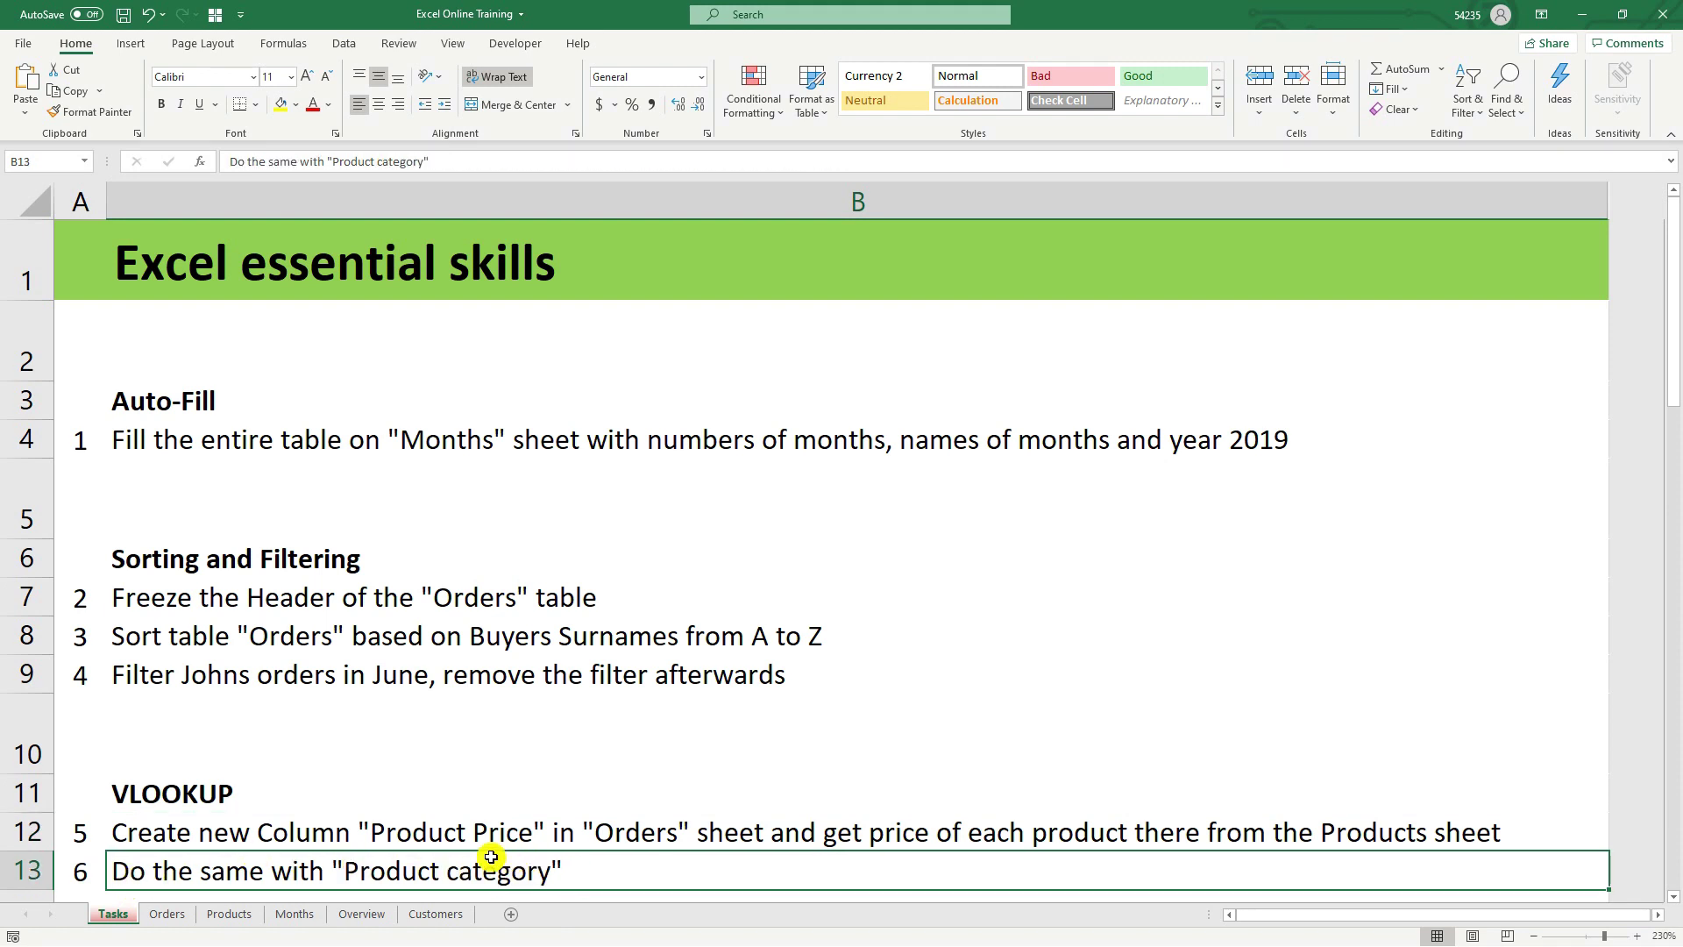
{"action": "left_click", "coordinate": [178, 915]}
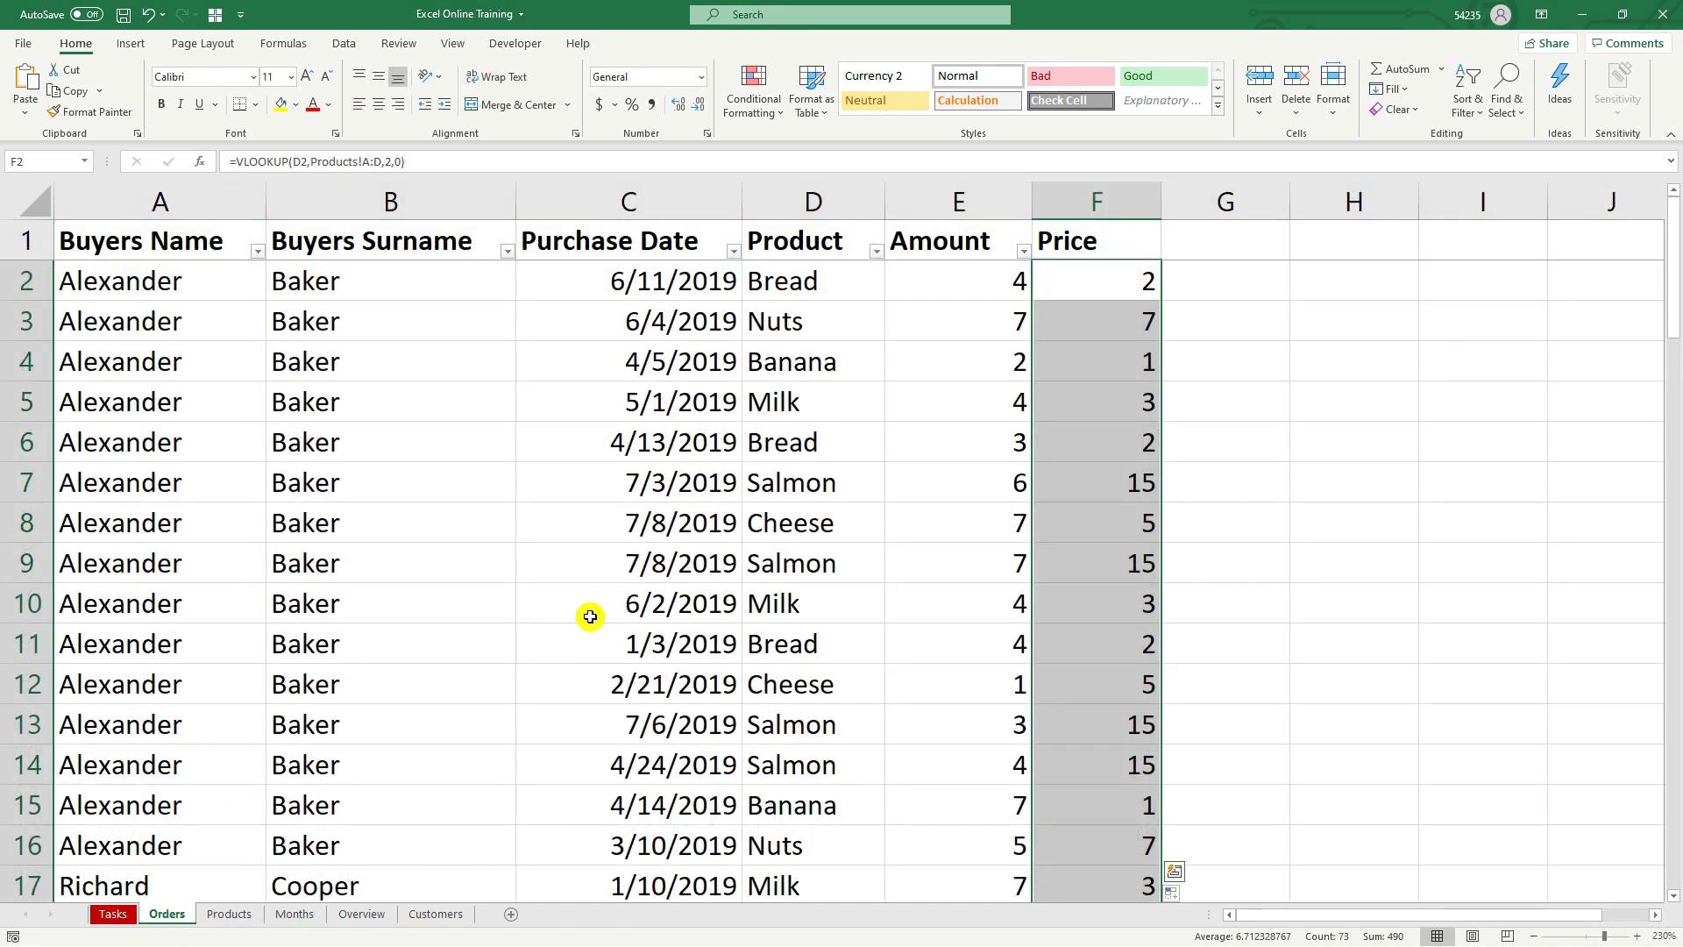
{"action": "left_click", "coordinate": [1185, 246]}
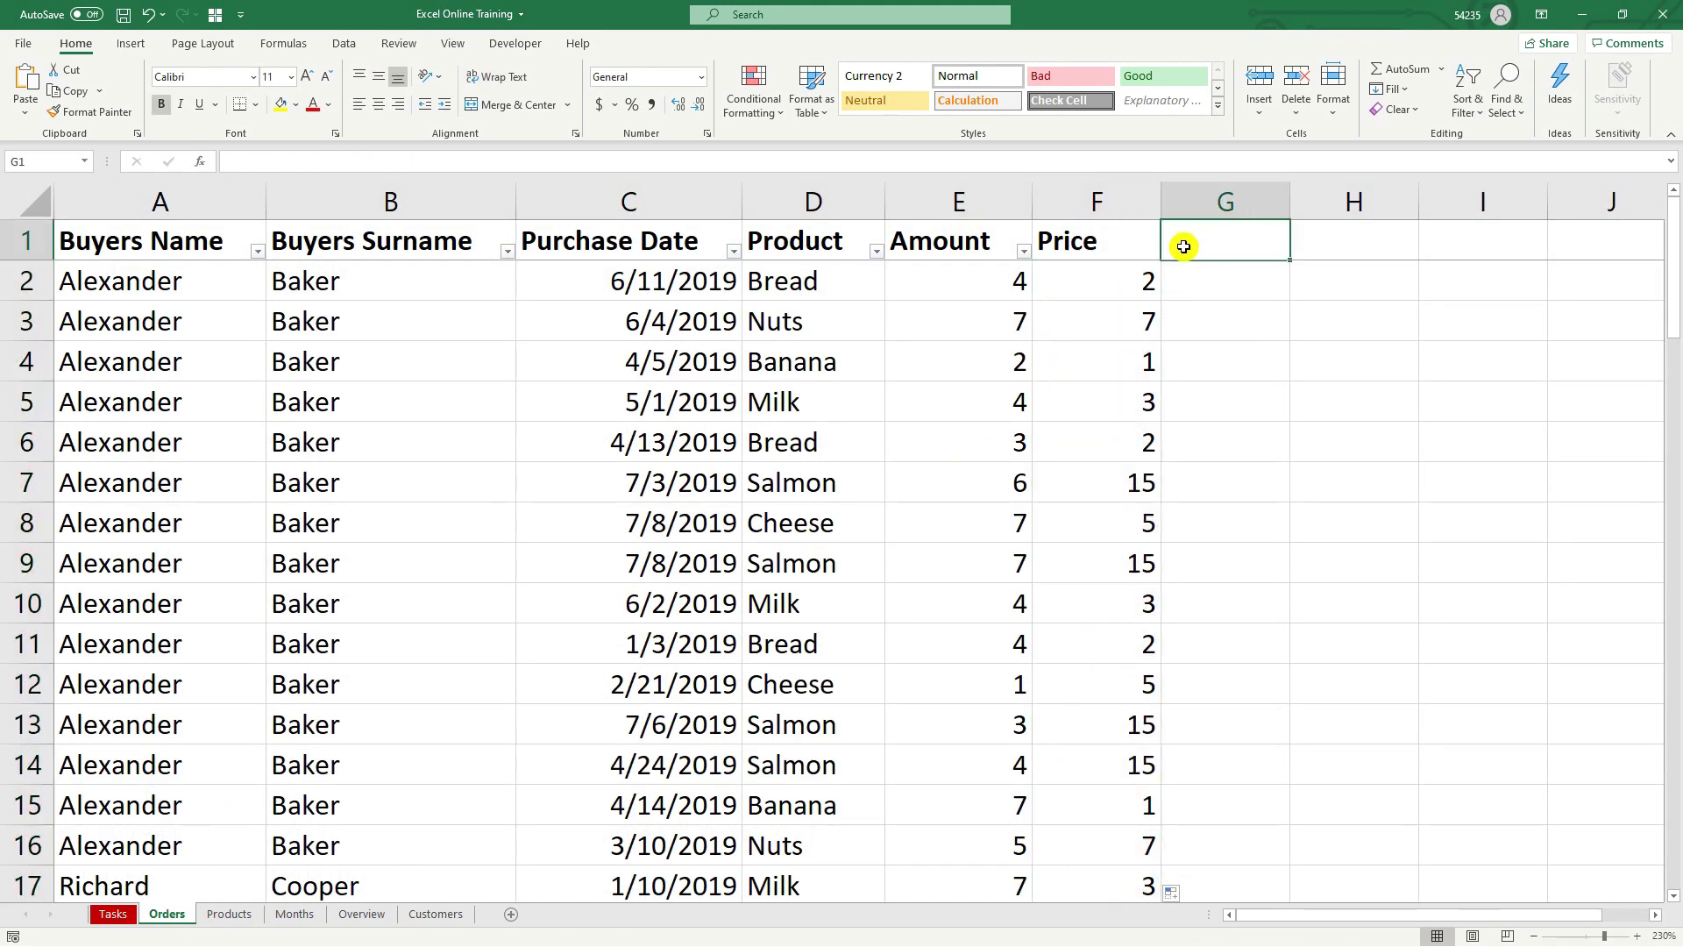
{"action": "type", "text": "Prod"}
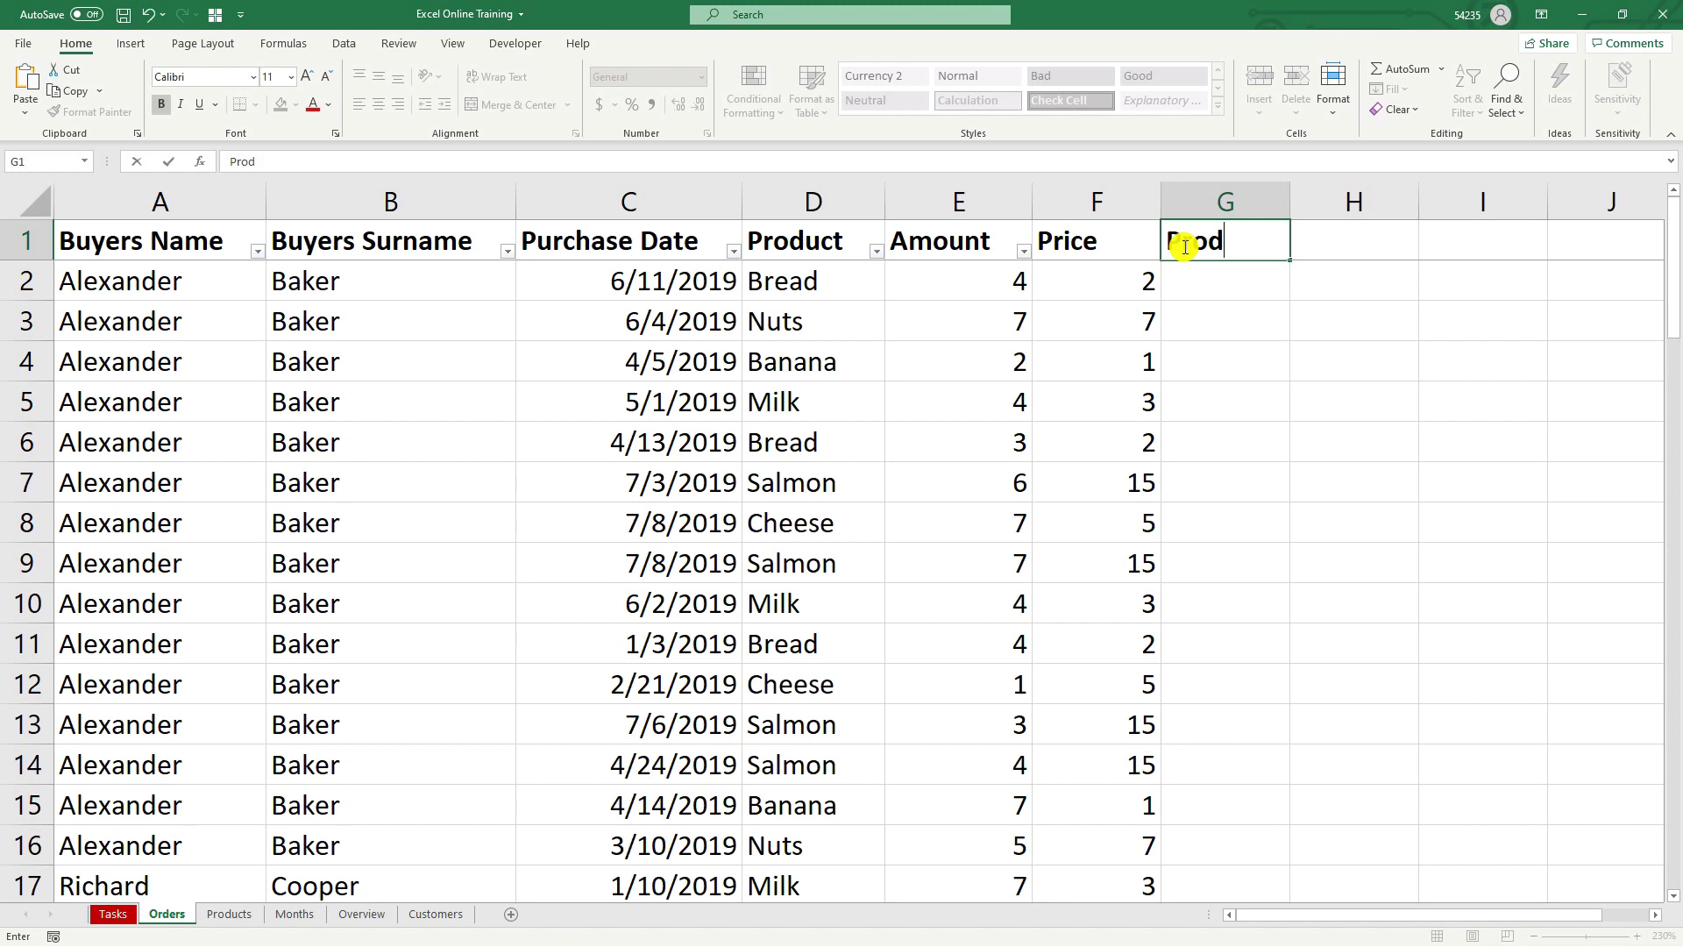
{"action": "type", "text": "uct category"}
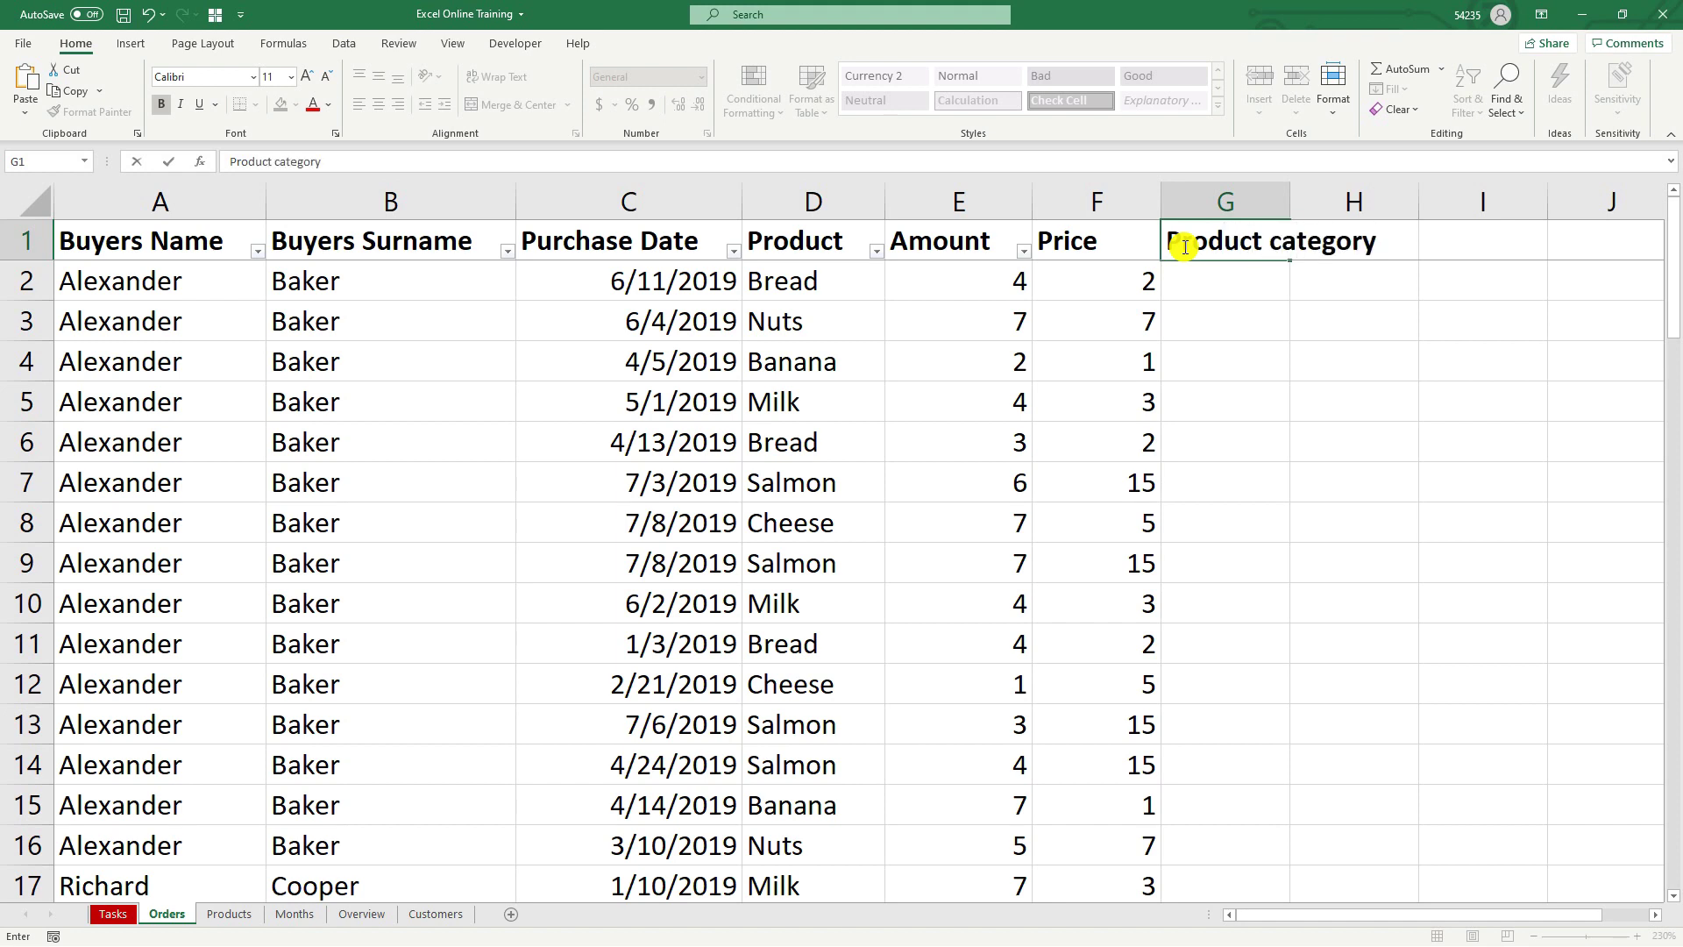
{"action": "key", "text": "Return"}
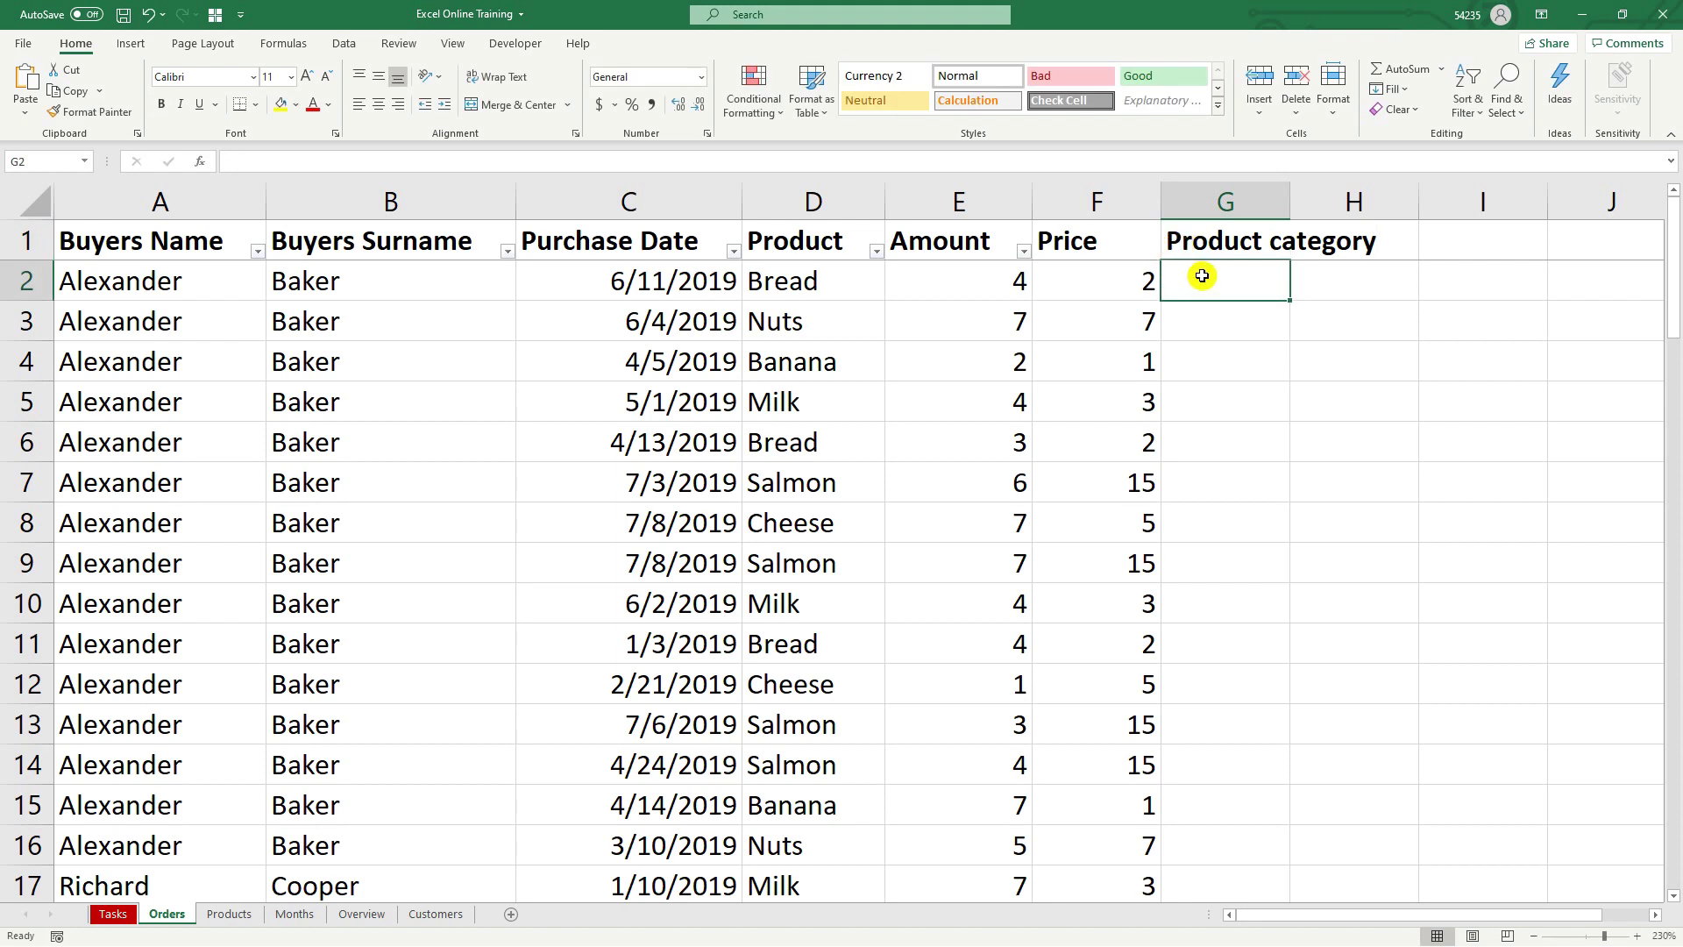
Enter =VLOOKUP(D2,Products!A:D,4,0) in G2 so the first order shows Pastry.
{"action": "type", "text": "="}
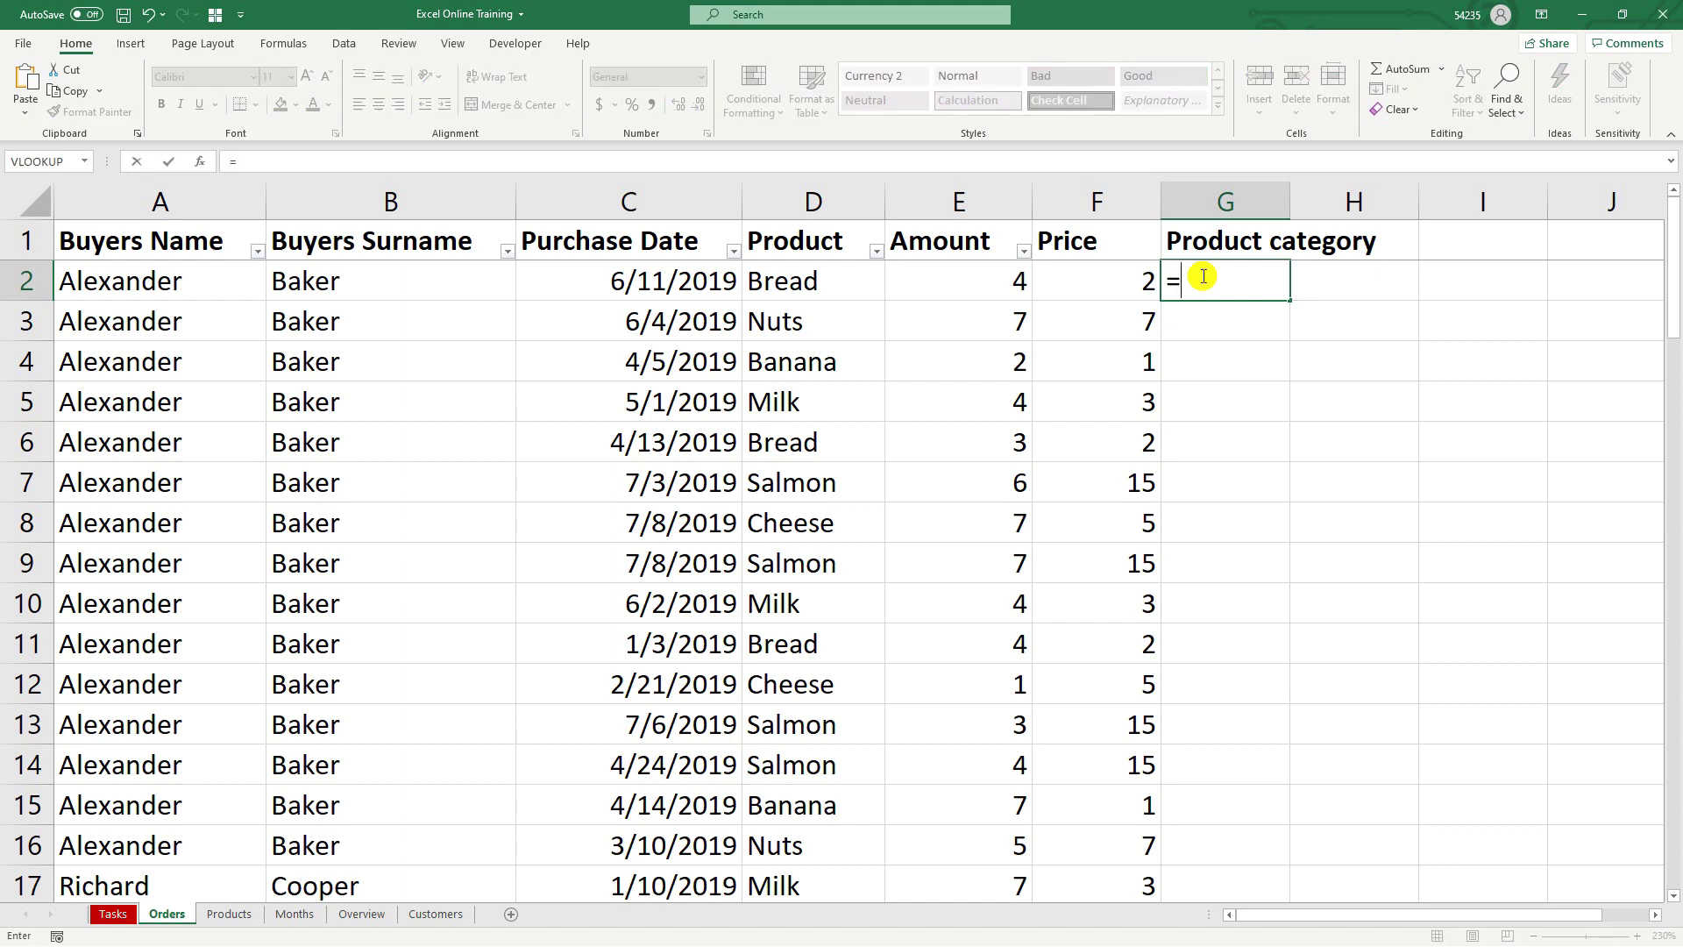
{"action": "type", "text": "VLOOKU"}
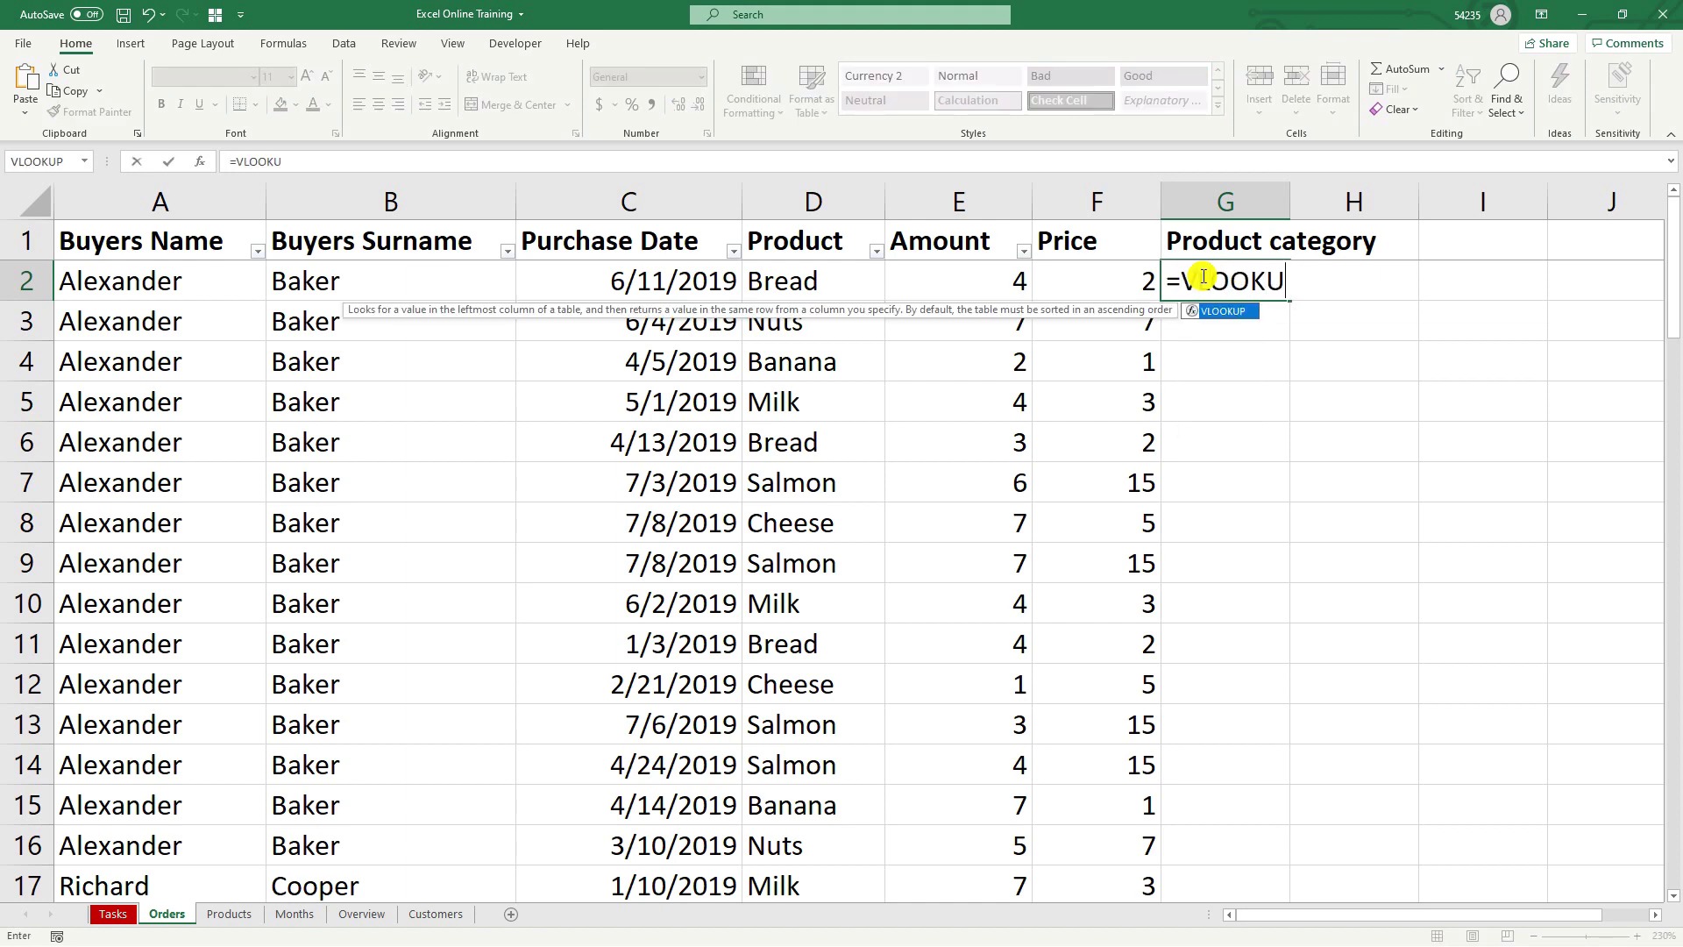
{"action": "type", "text": "P("}
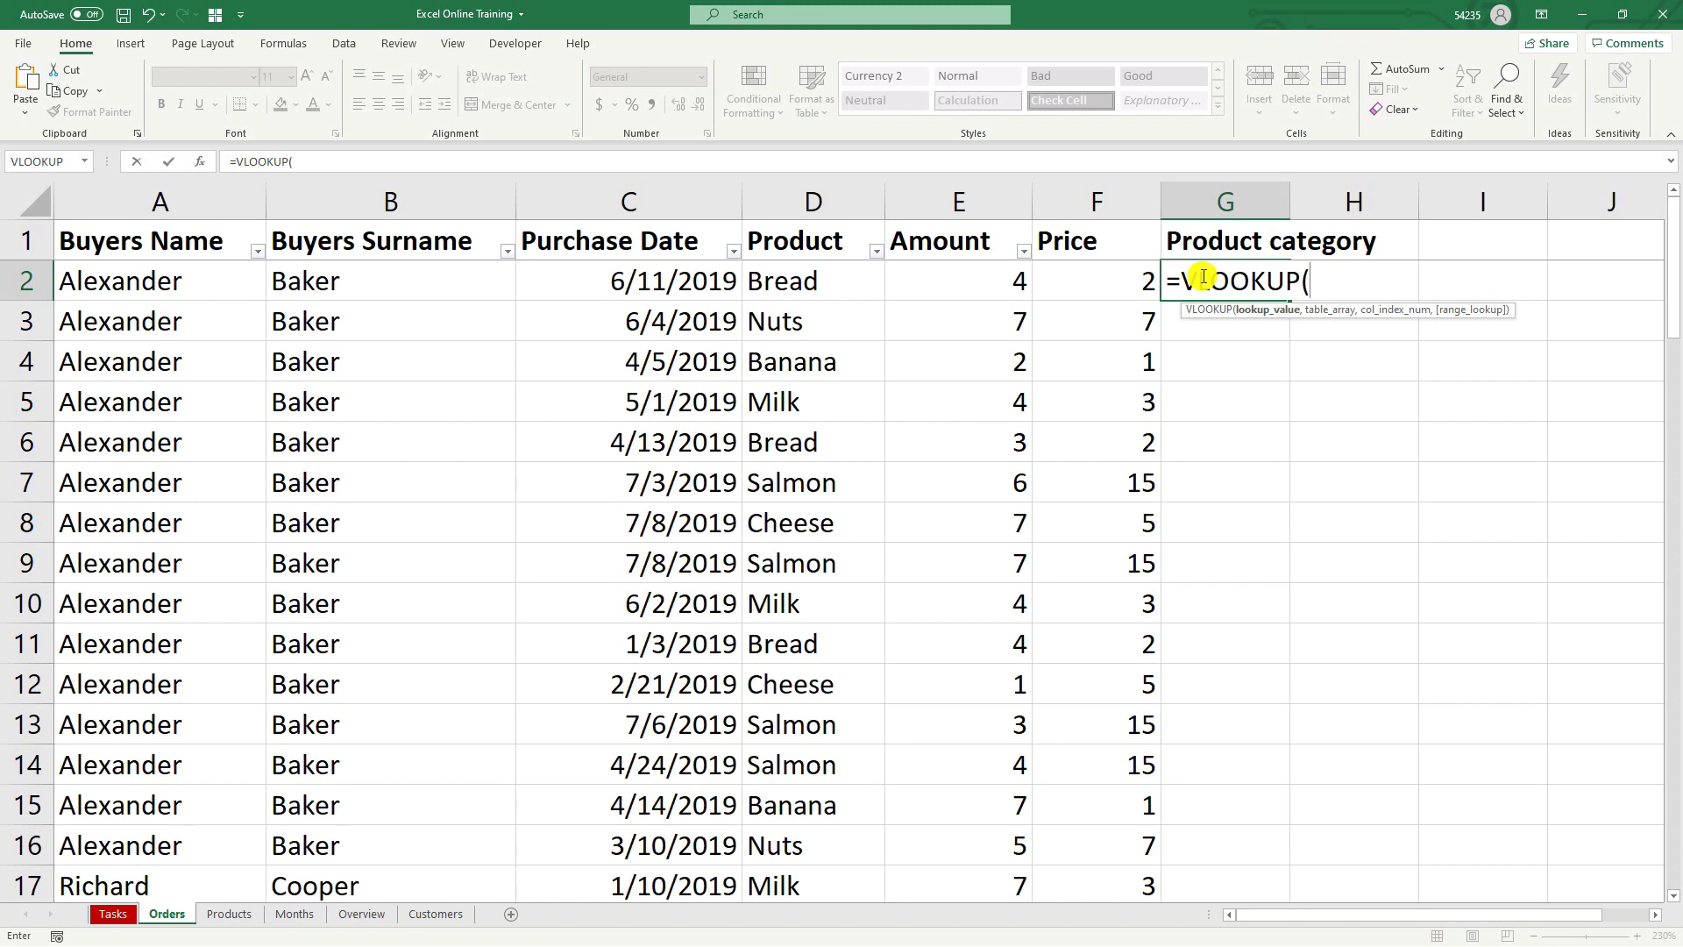
{"action": "left_click", "coordinate": [830, 284]}
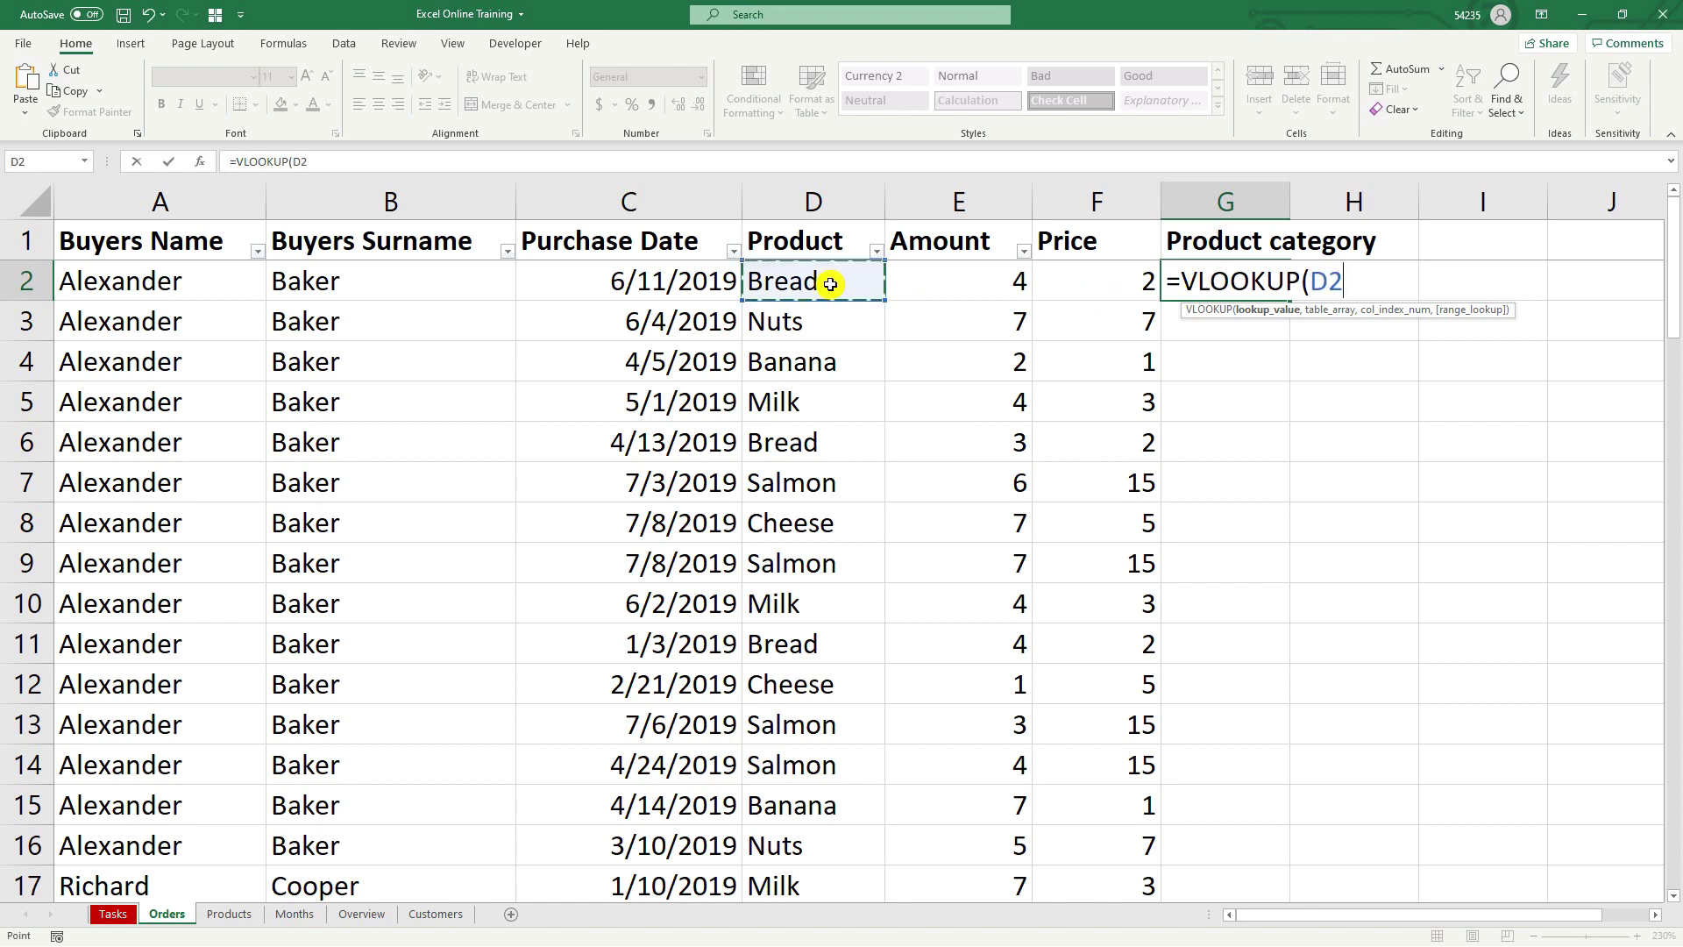
{"action": "type", "text": ","}
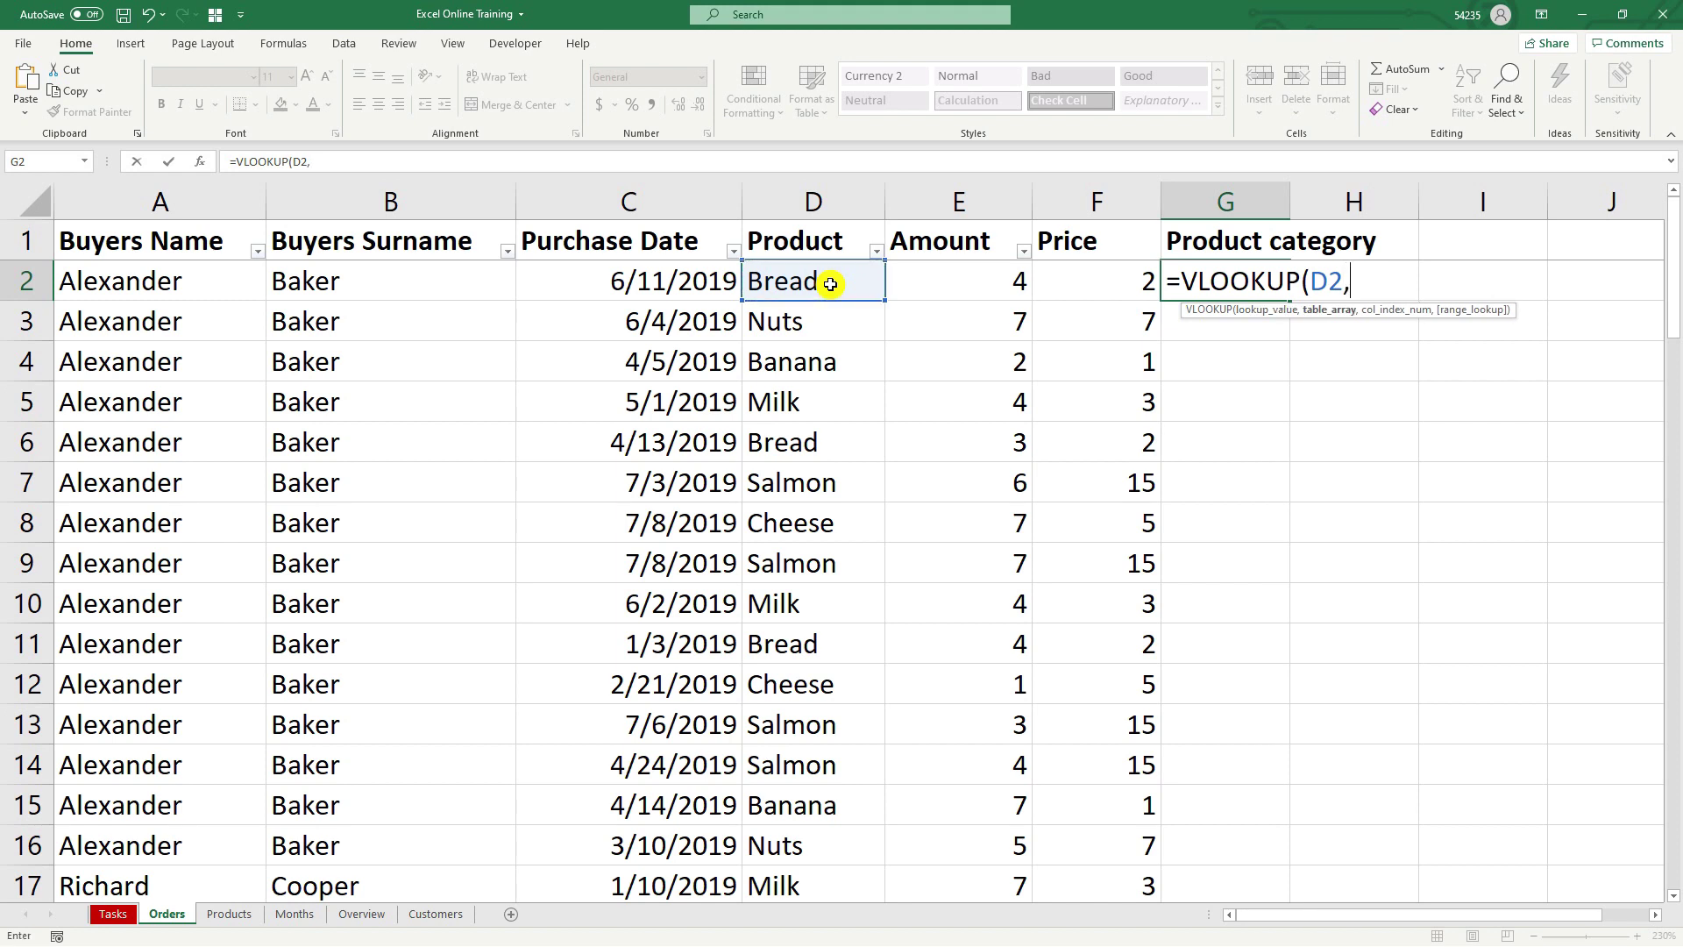
{"action": "left_click", "coordinate": [233, 913]}
{"action": "left_click_drag", "start_coordinate": [180, 203], "coordinate": [680, 207]}
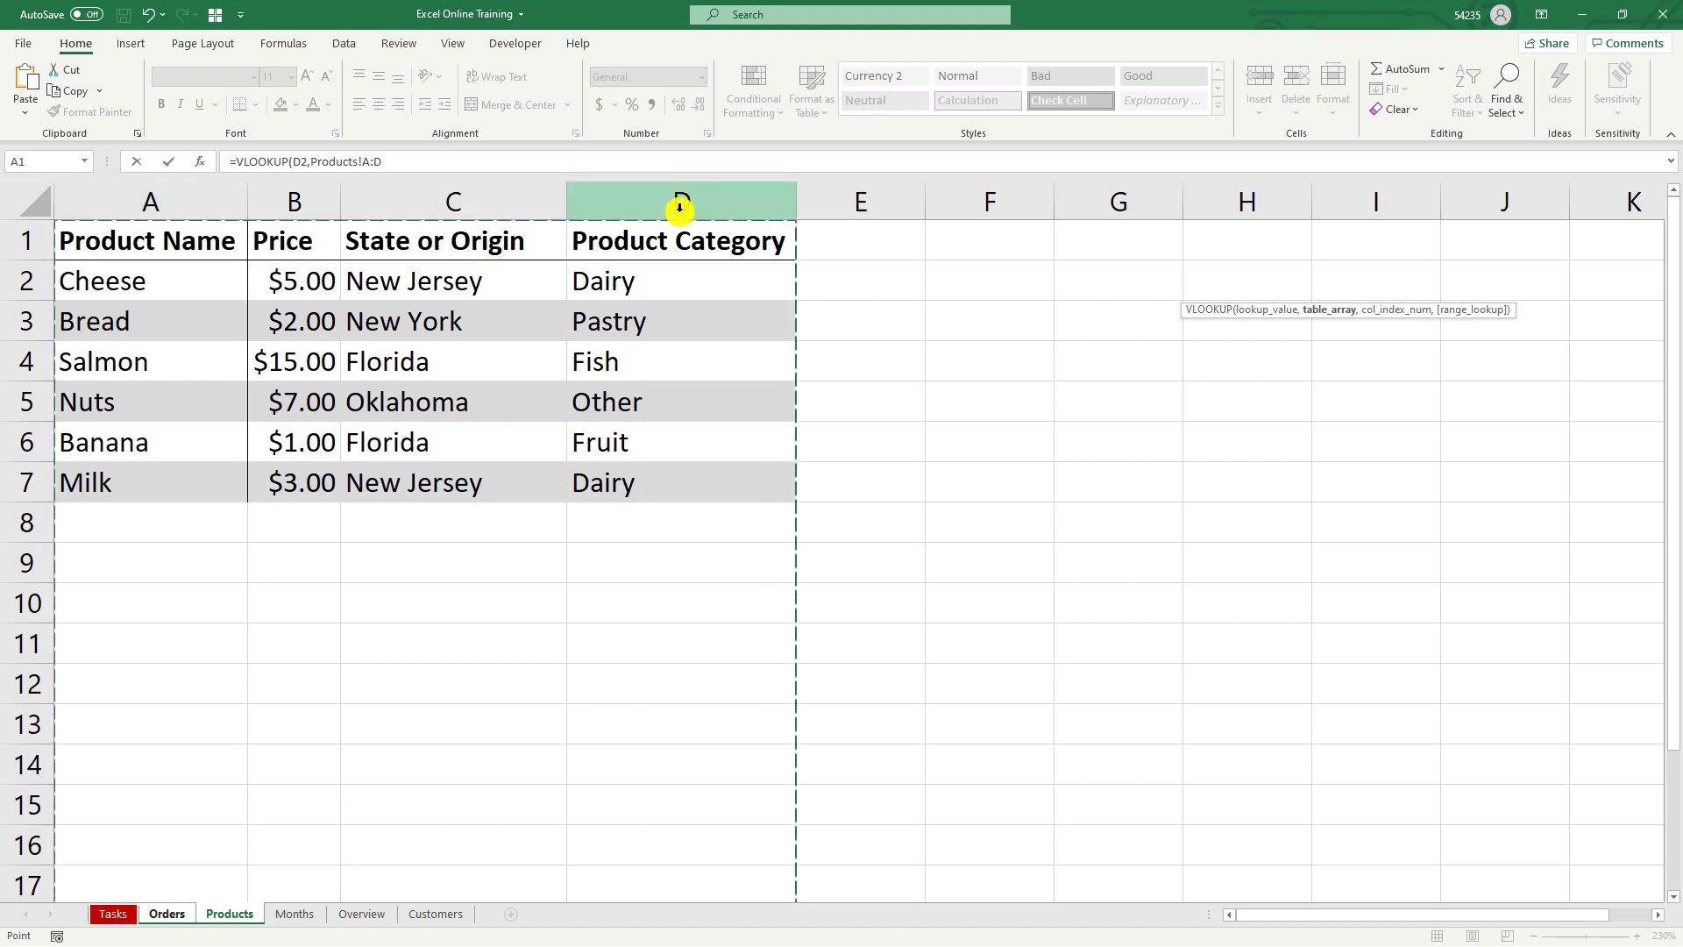
{"action": "type", "text": ",4"}
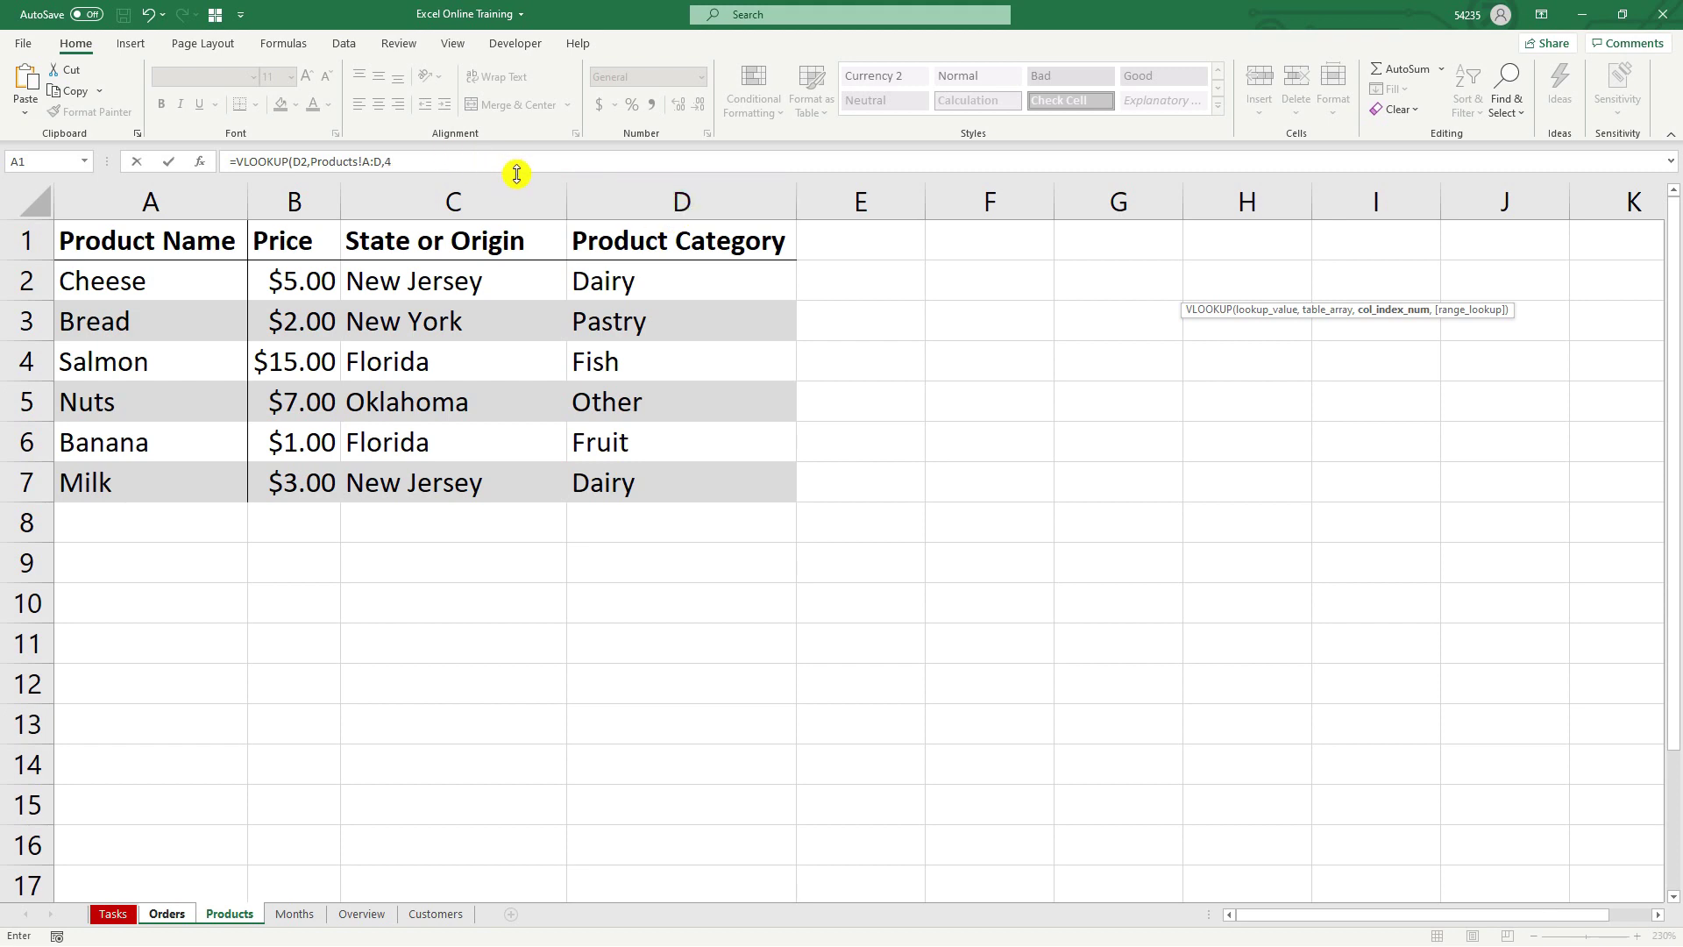
{"action": "type", "text": ","}
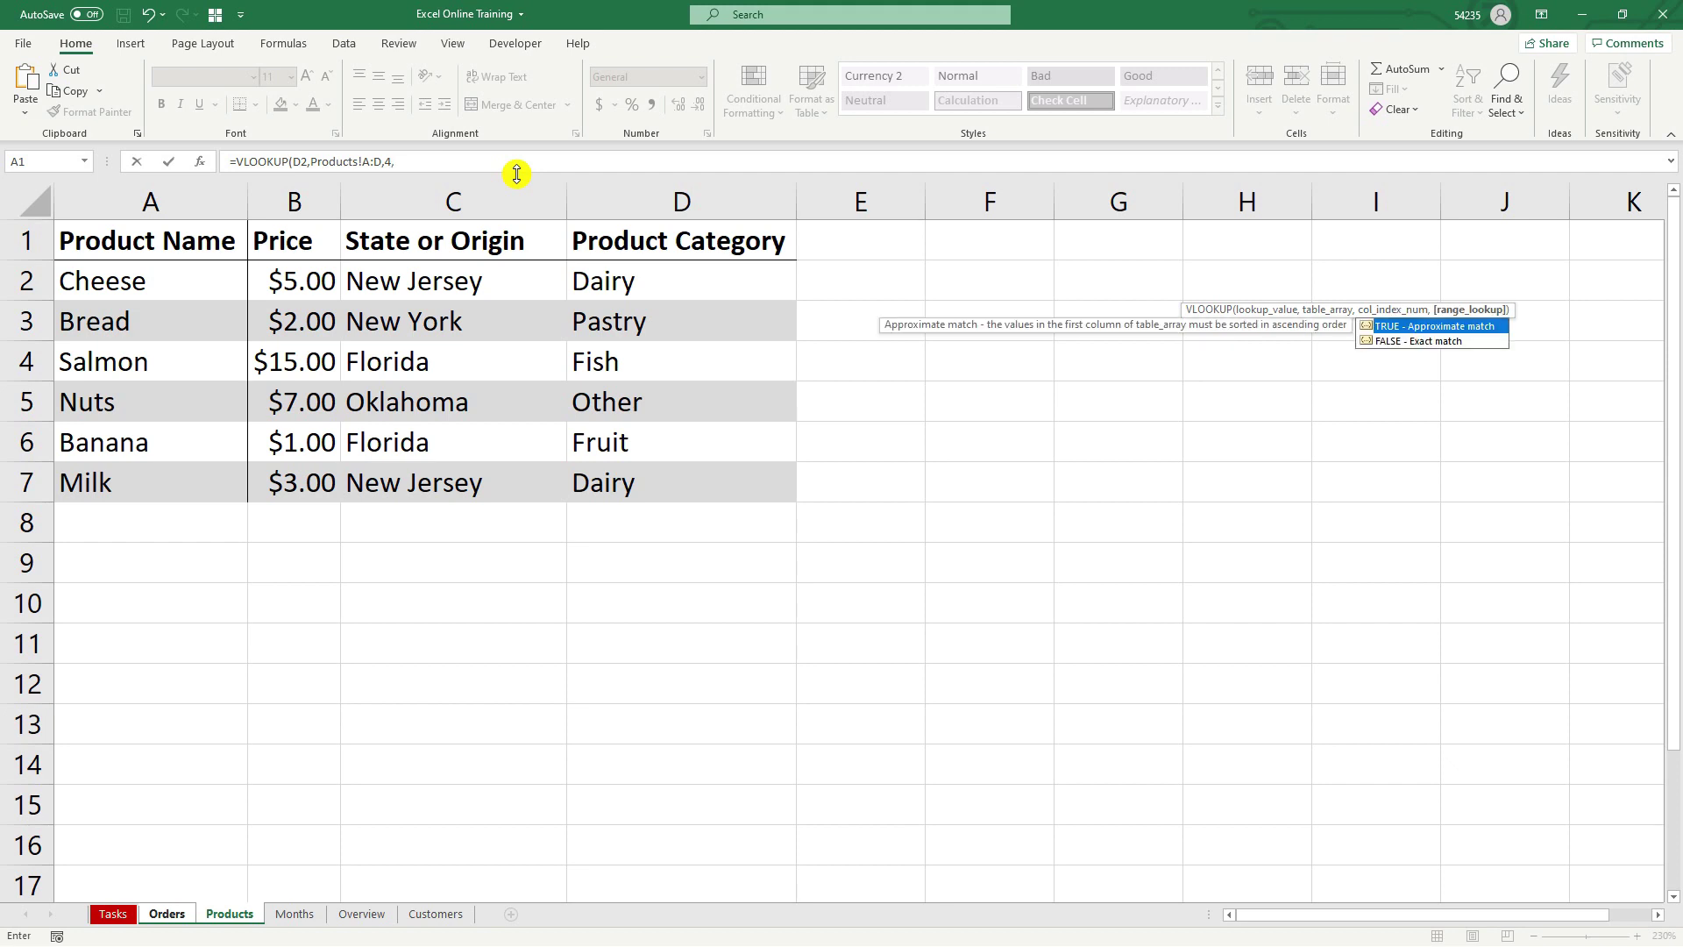
{"action": "type", "text": "0"}
{"action": "key", "text": "Return"}
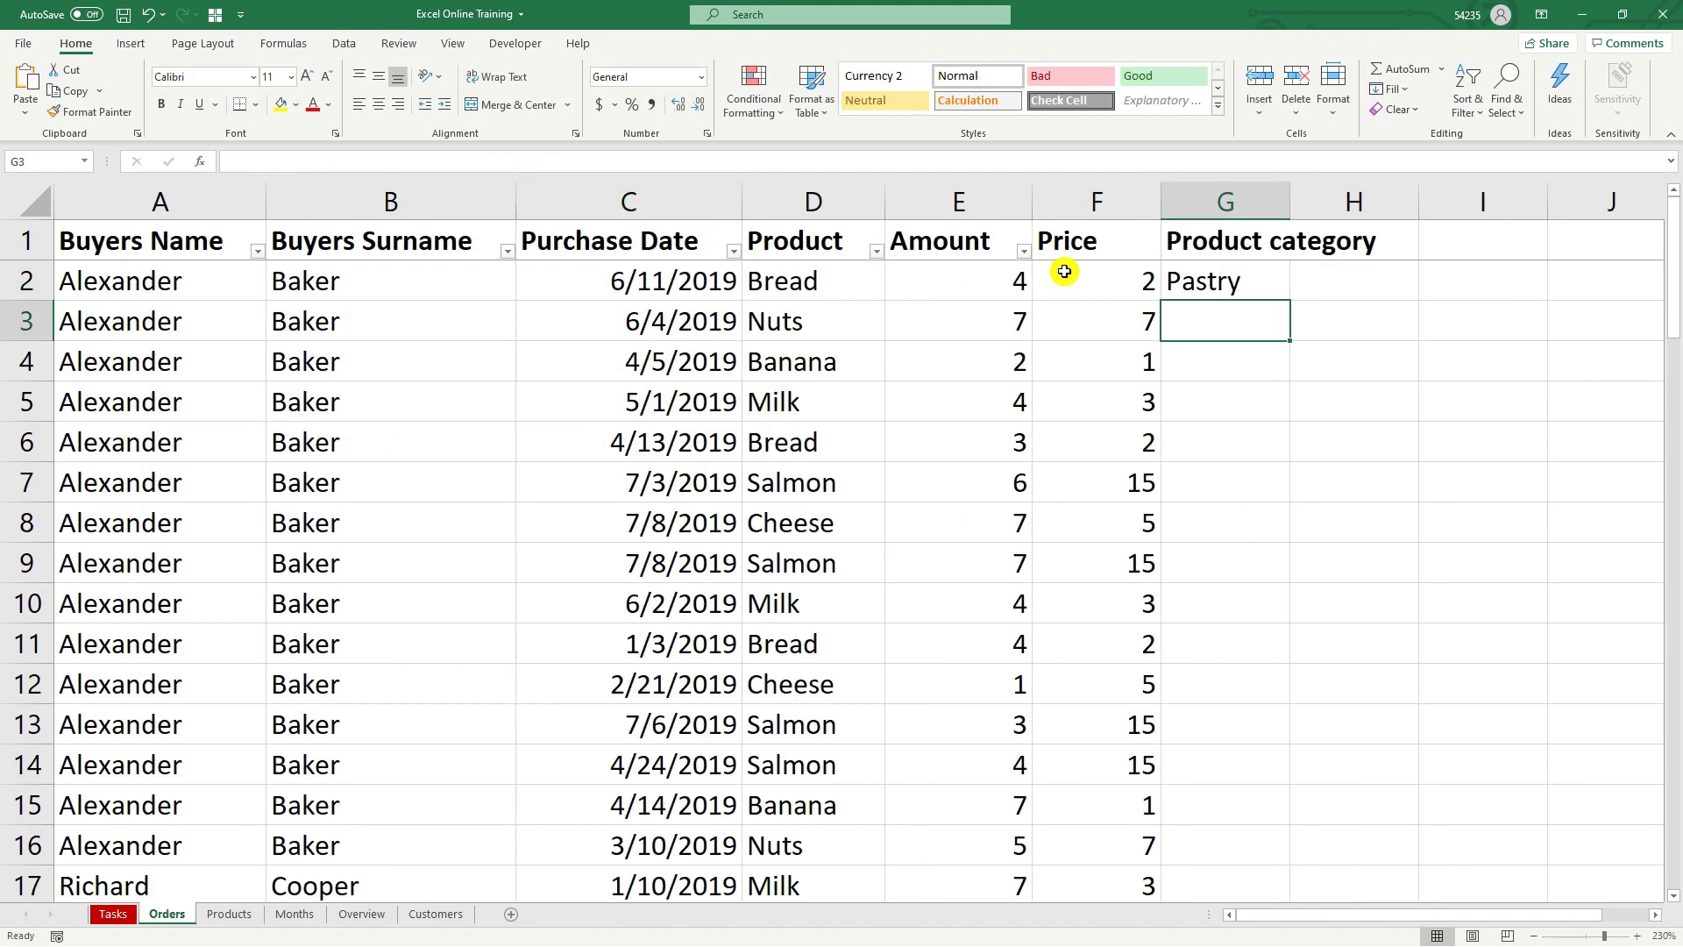
Fill the G2 category formula down column G for all orders.
{"action": "left_click", "coordinate": [1213, 282]}
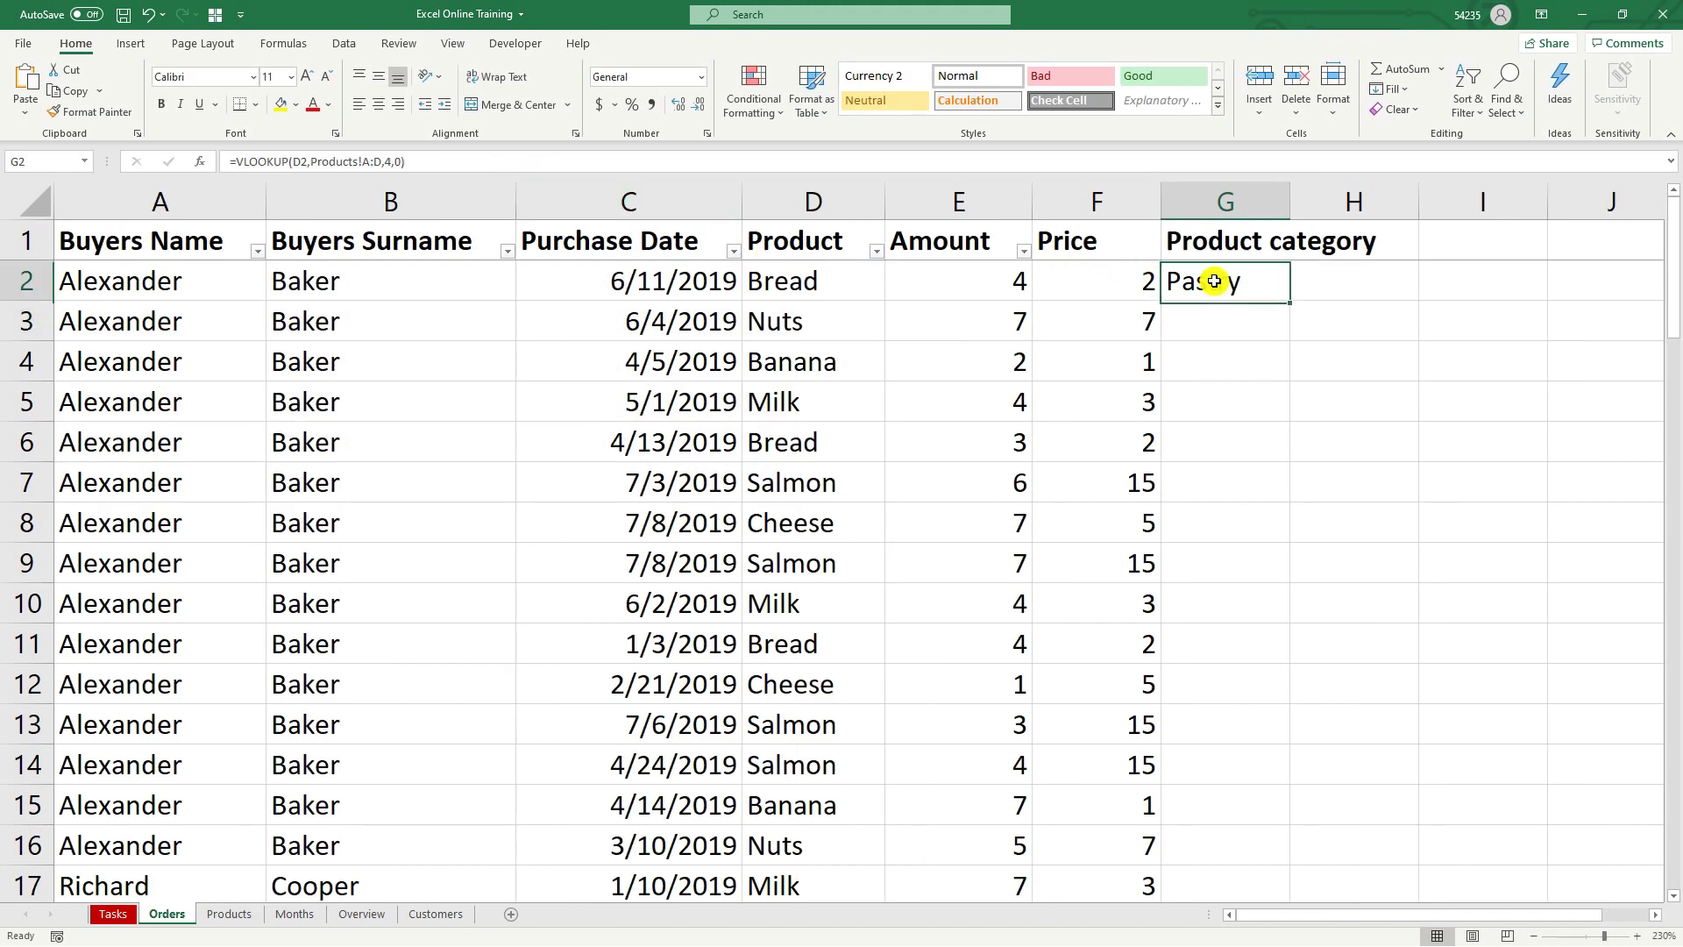
{"action": "double_click", "coordinate": [1290, 300]}
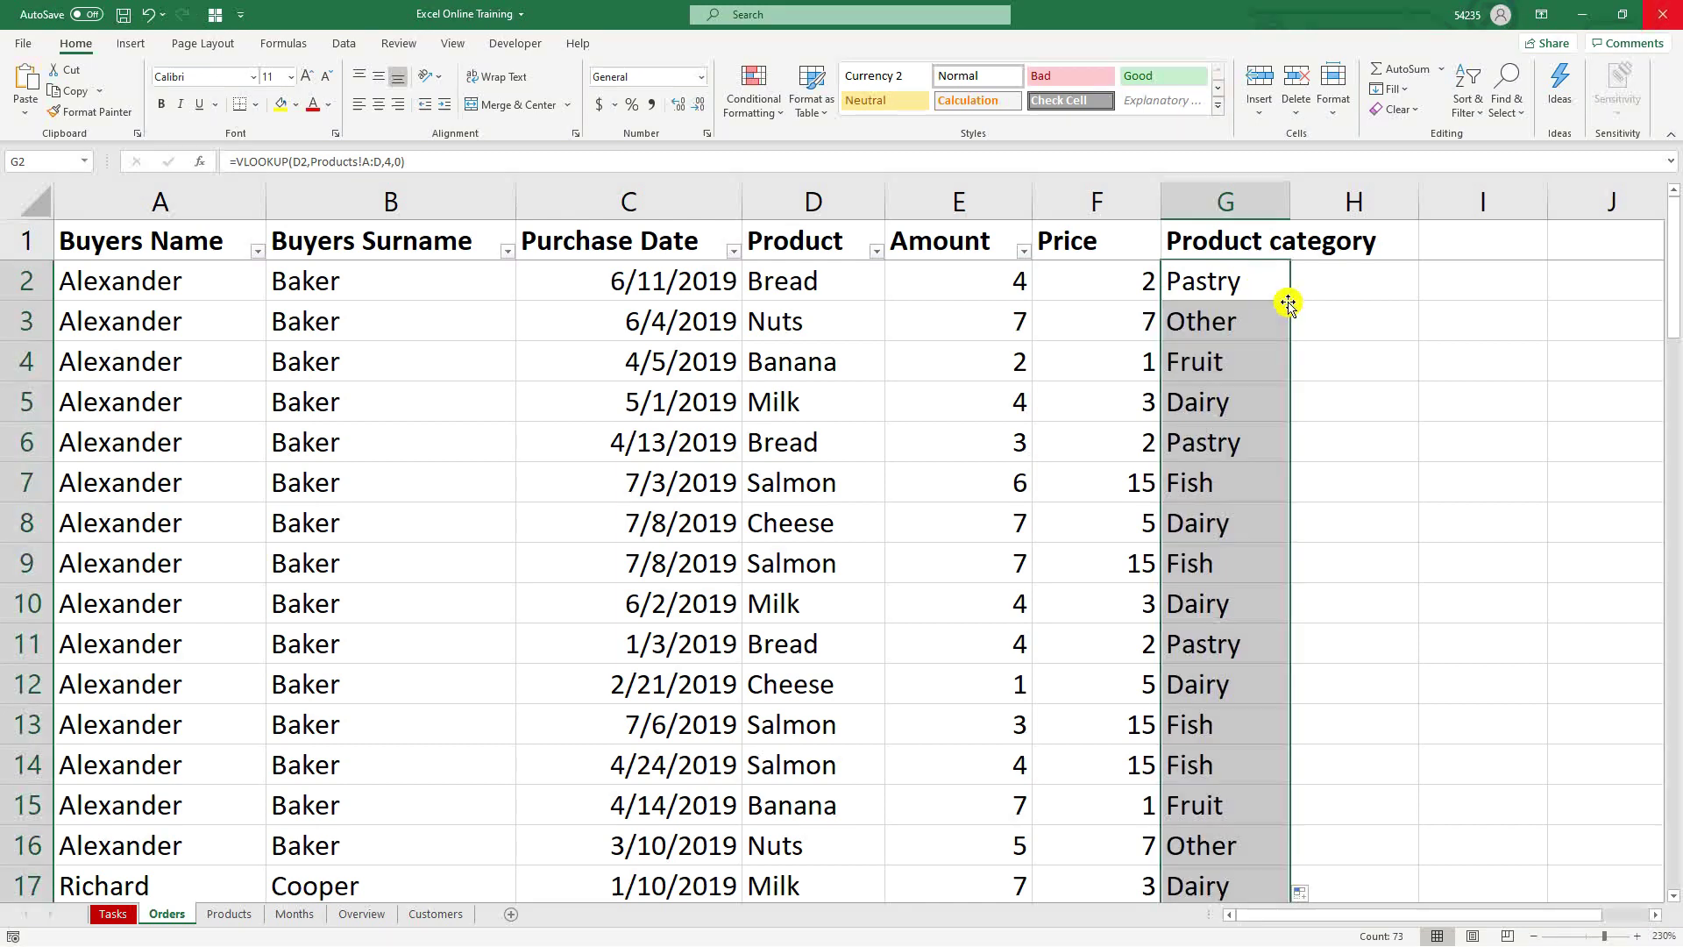